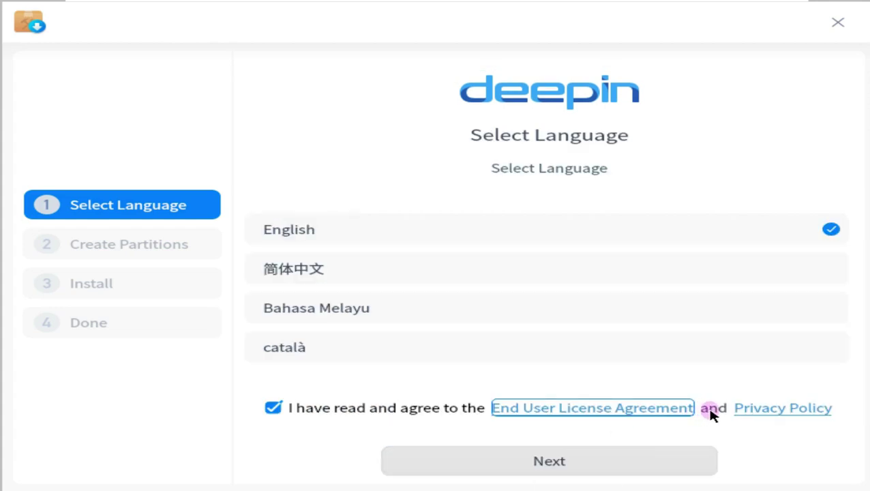
Step: Read through the English Deepin OS privacy policy and return to the language selection page
scroll(519, 306, down, 3)
scroll(519, 311, down, 1)
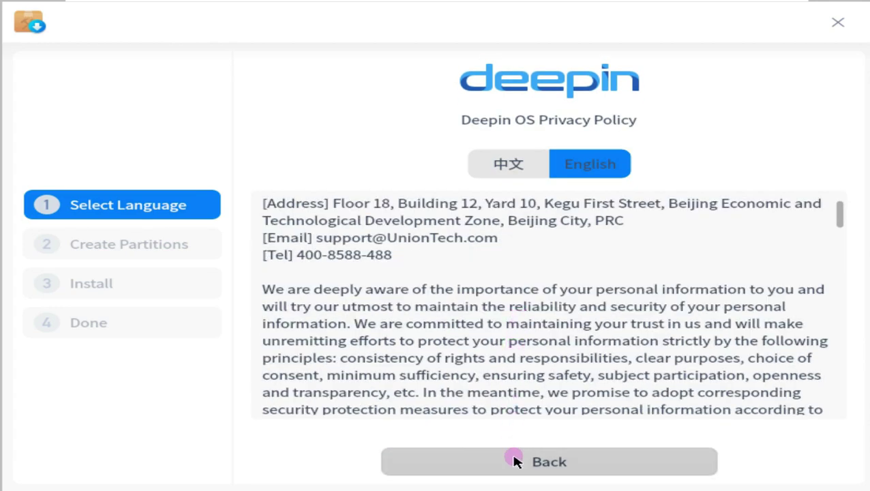
click(590, 466)
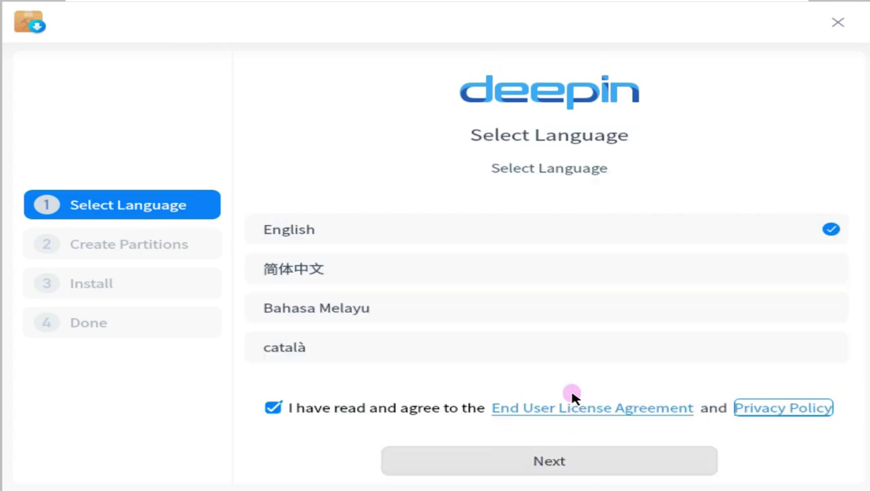
Step: Continue with English past the virtual machine note and select the 80 GB disk /dev/sda as installation target
click(493, 453)
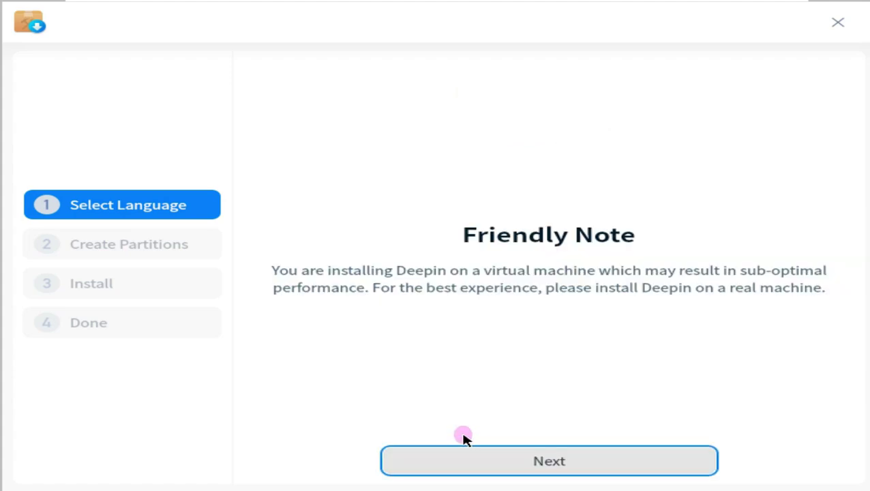
click(564, 459)
click(558, 254)
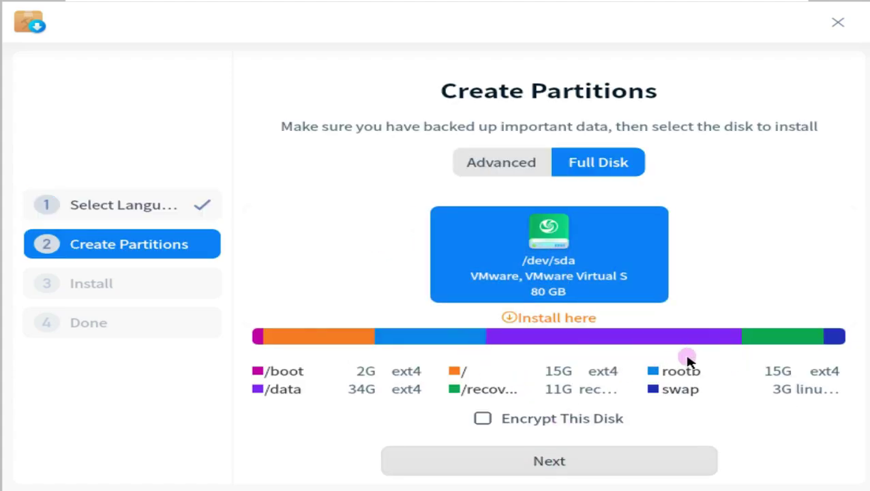
Step: Try Advanced partitioning and the disk encryption option, returning to Full Disk without encryption
click(524, 171)
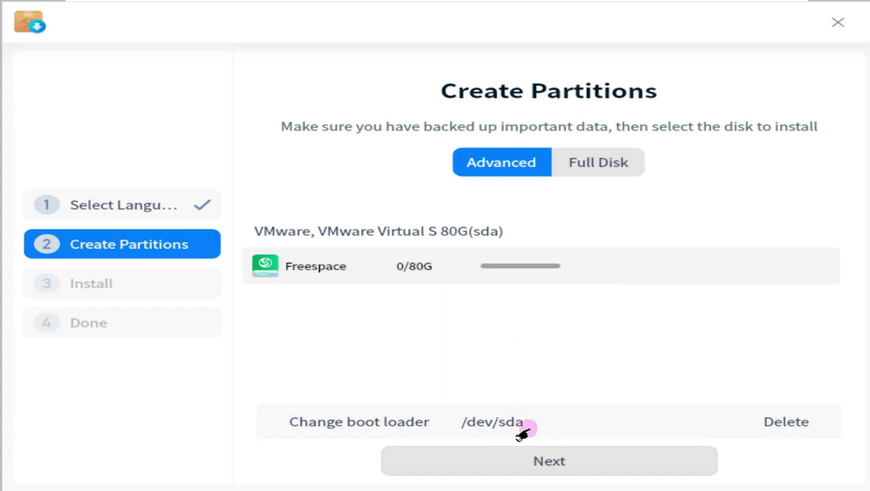
click(579, 170)
click(524, 417)
click(481, 419)
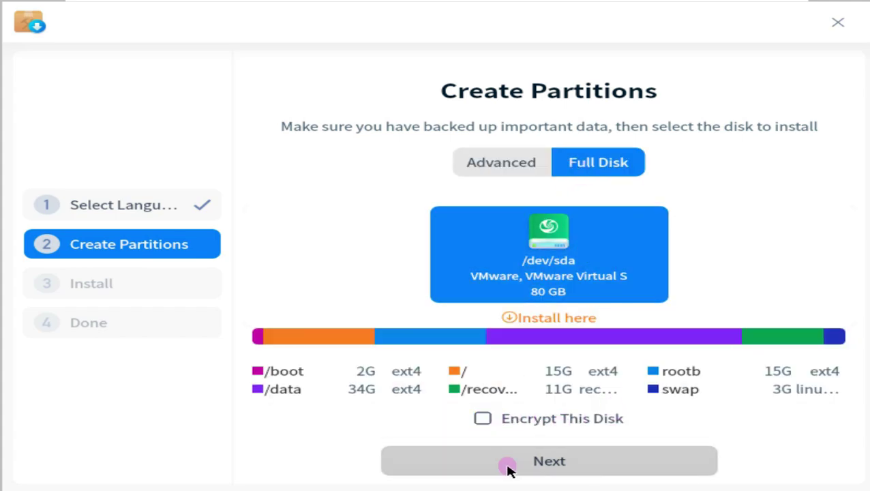
Step: Run the full-disk installation with a backup for system restore and reboot when it finishes
click(508, 467)
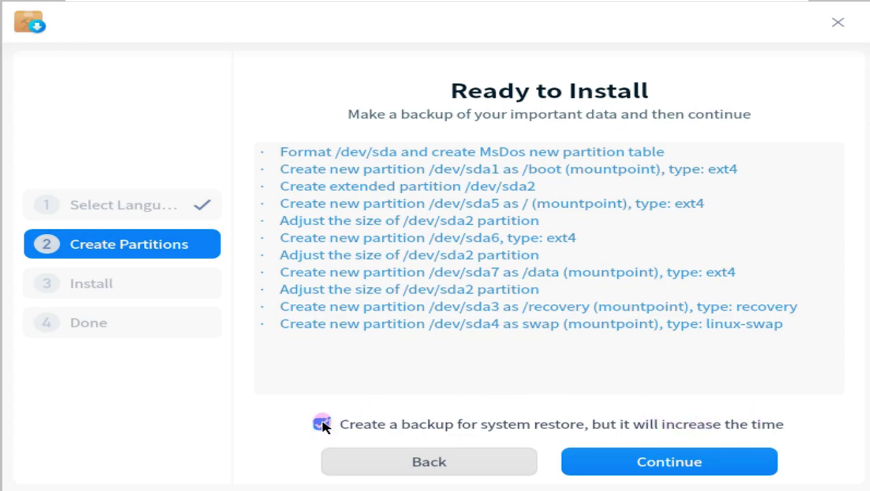
click(664, 462)
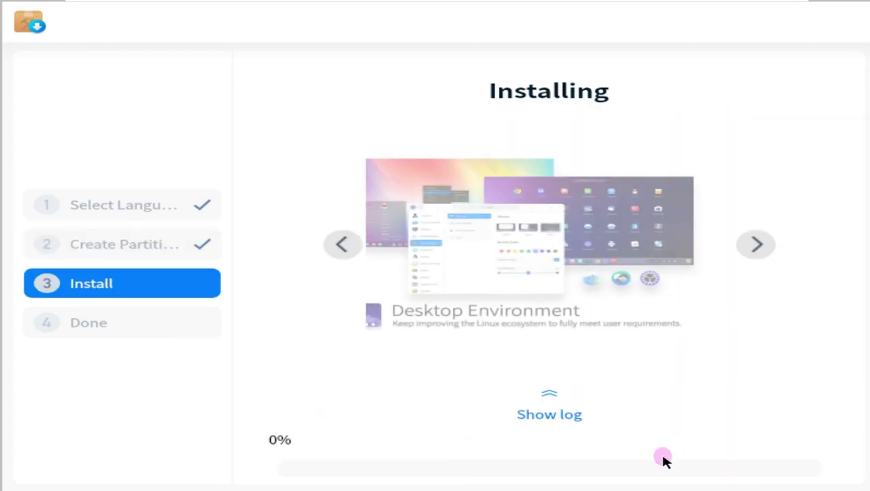
click(571, 416)
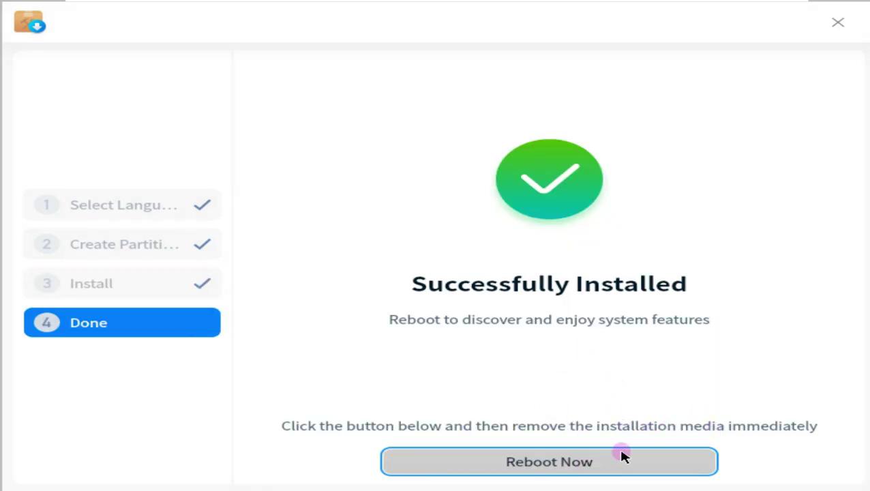
click(603, 452)
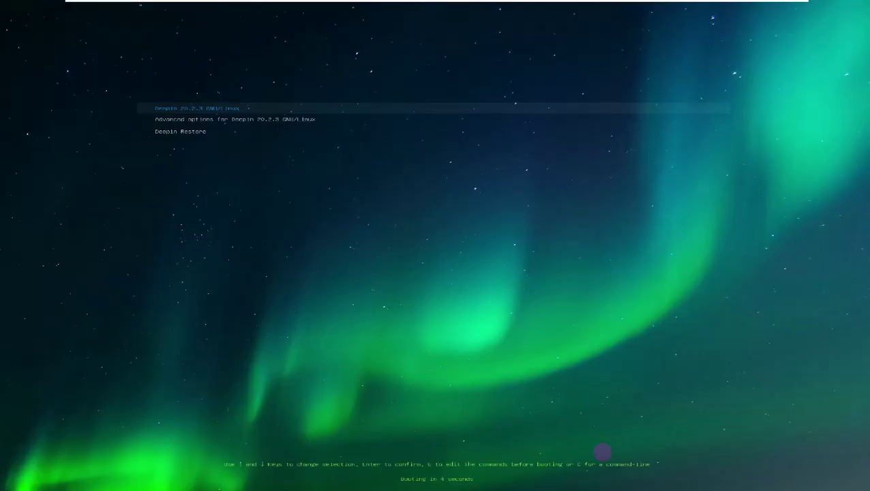
Step: Change the virtual machine's display scaling so the boot menu shows unstretched
key(Down)
key(Up)
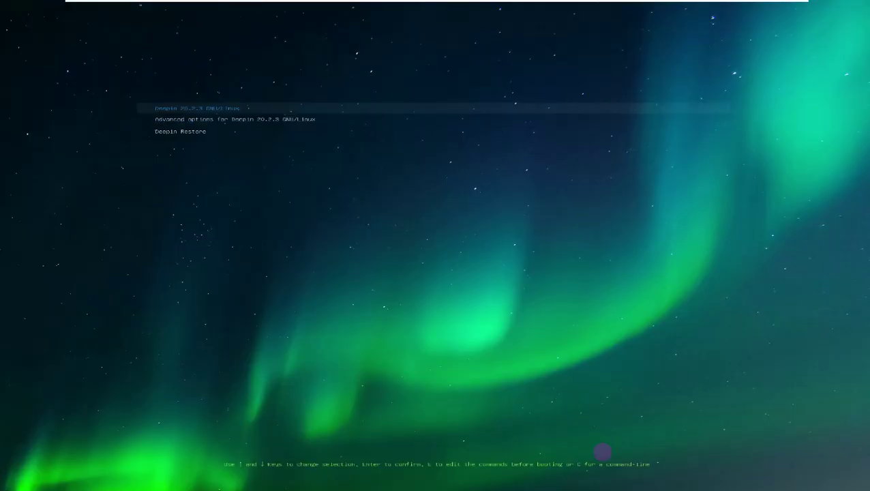
mouse_move(703, 6)
click(537, 7)
click(540, 41)
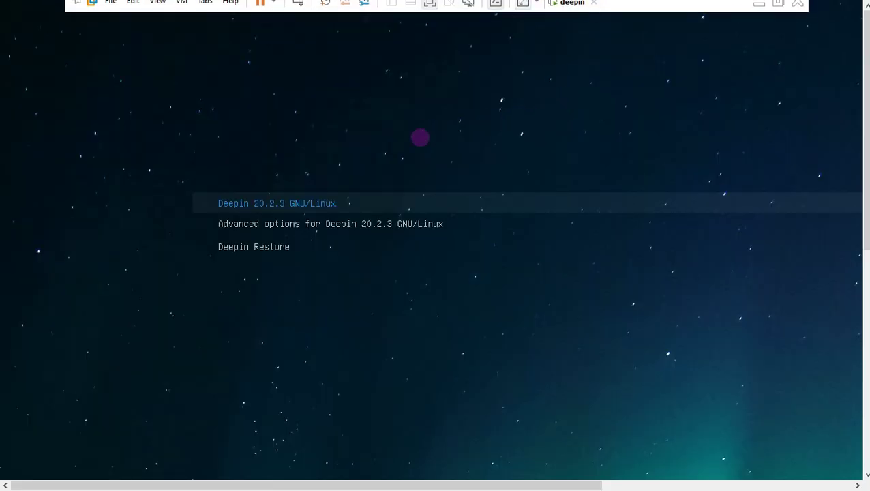
Step: Look through the boot menu entries and boot Deepin 20.2.3 GNU/Linux
key(Down)
key(Down)
key(Up)
key(Up)
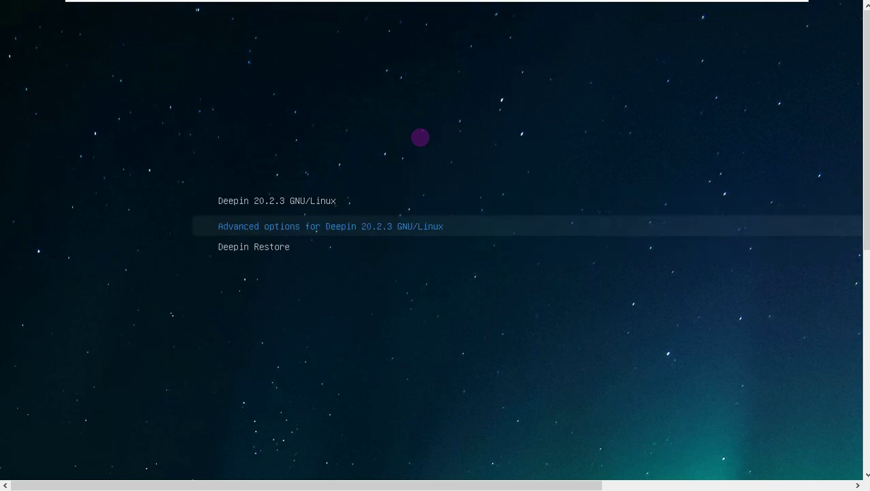
key(Down)
key(Down)
key(Up)
key(Up)
key(Return)
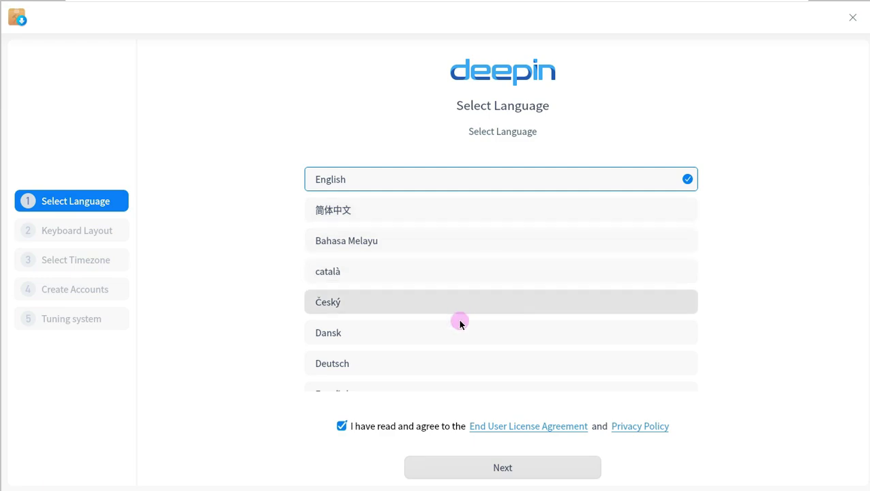
Step: Accept English as the system language and English (US) as the keyboard layout
click(556, 467)
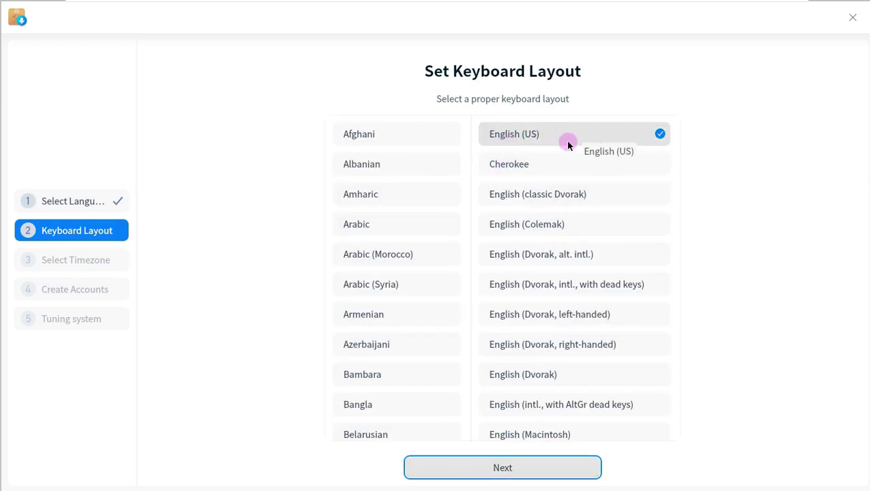
scroll(412, 300, down, 3)
drag(458, 155, 471, 251)
scroll(398, 248, up, 3)
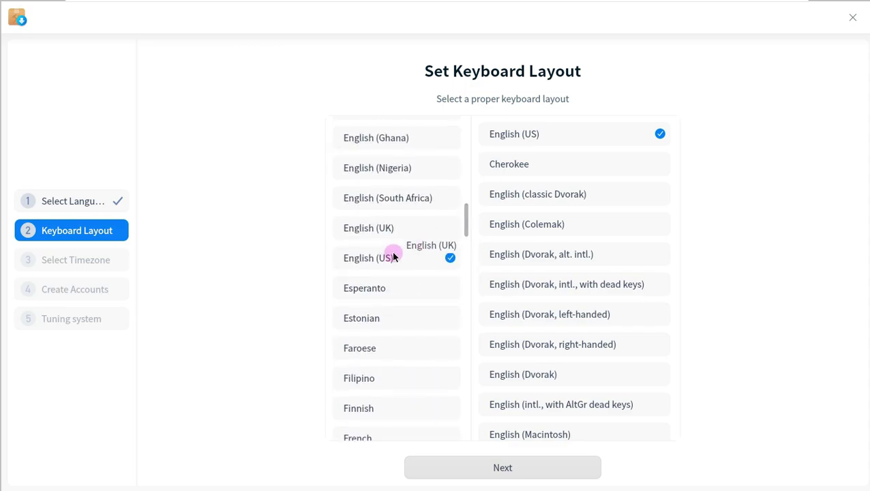
click(545, 469)
Step: Pick the Los_Angeles timezone on the map, look through the timezone list, and continue to account creation
click(301, 261)
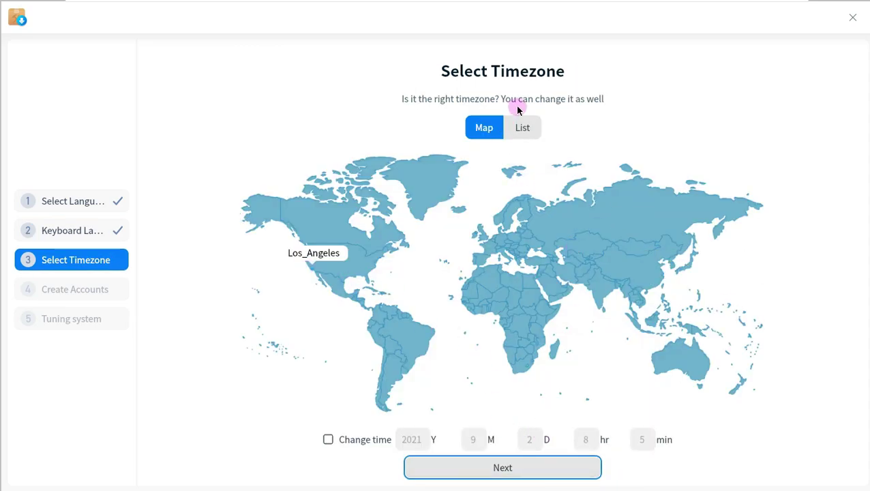
click(522, 127)
scroll(439, 382, down, 1)
scroll(457, 392, up, 1)
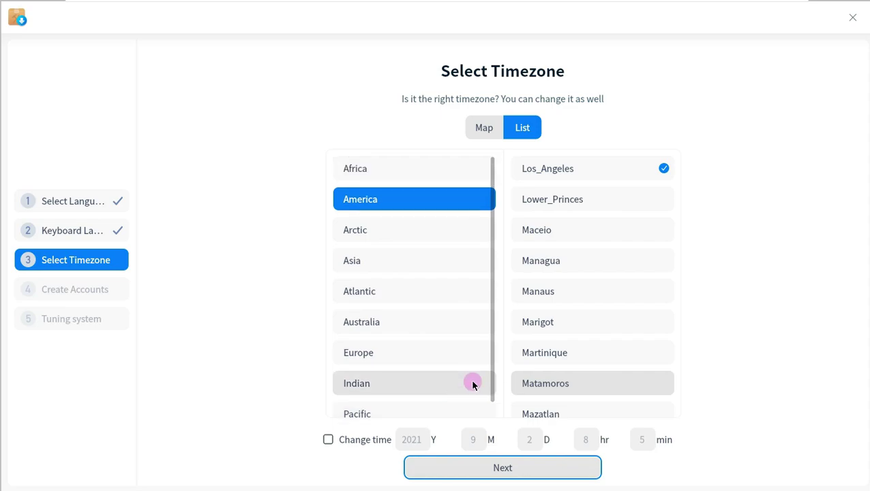
scroll(639, 204, up, 4)
scroll(639, 204, down, 3)
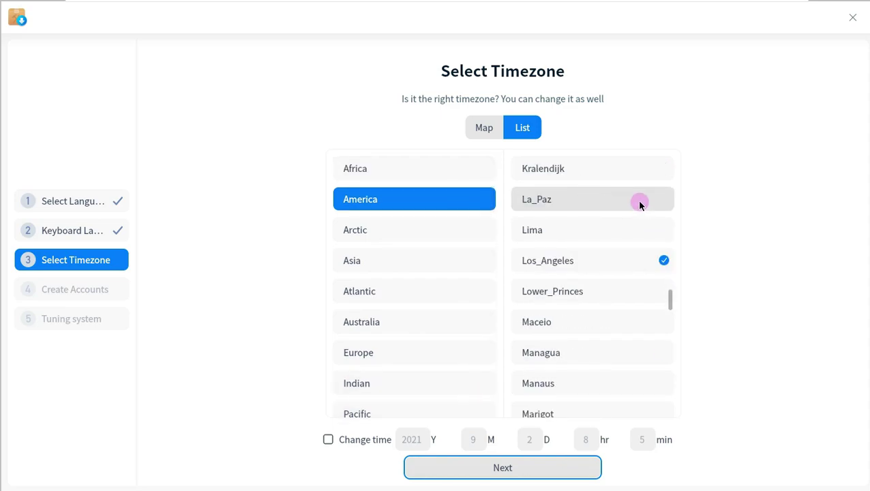
click(483, 135)
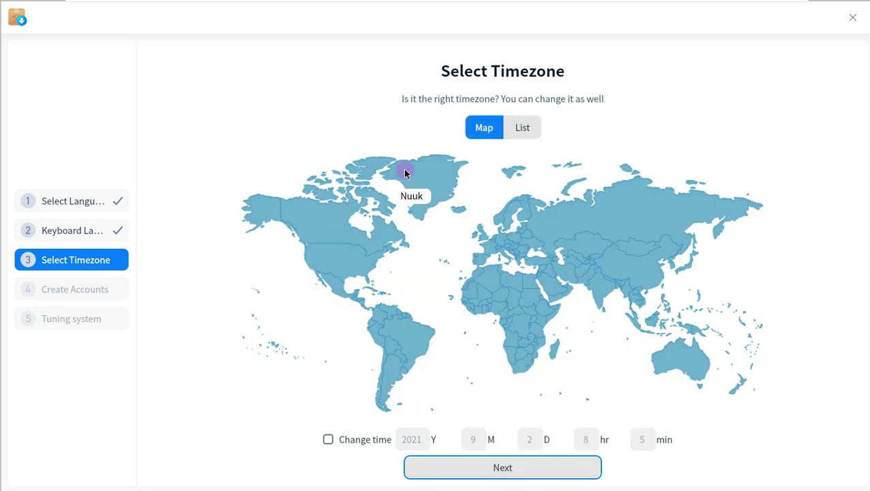
click(573, 466)
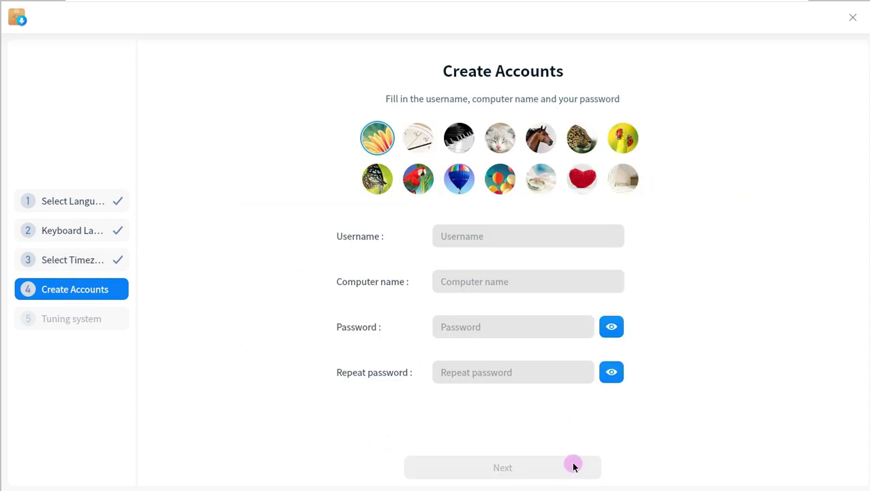
Step: Choose the leopard picture as the account avatar and enter runboxing as the username
click(575, 146)
click(511, 241)
text(runb)
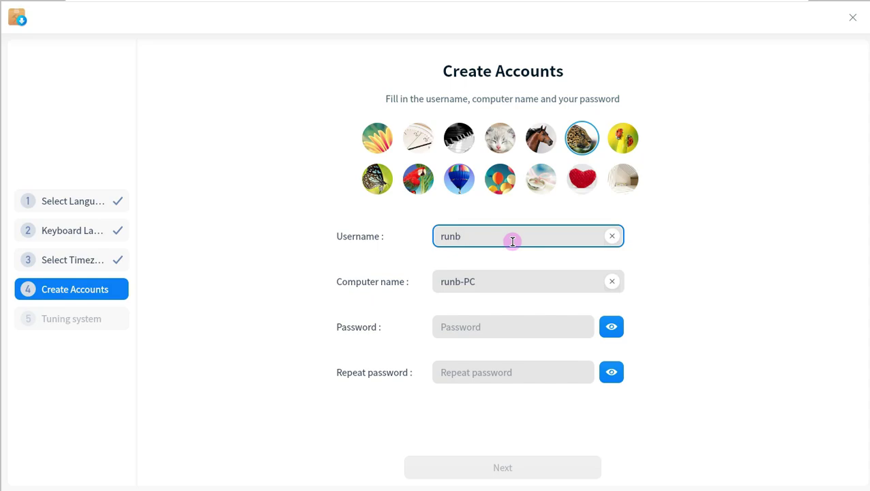
text(oxing)
Step: Enter and repeat the account password, reveal both password fields to check them, and submit the account details
click(521, 329)
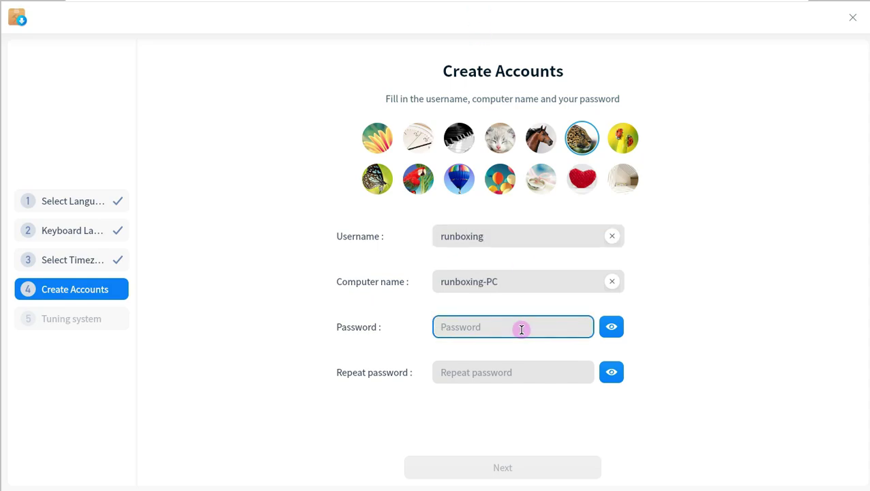
text(*****)
click(518, 371)
text(*****)
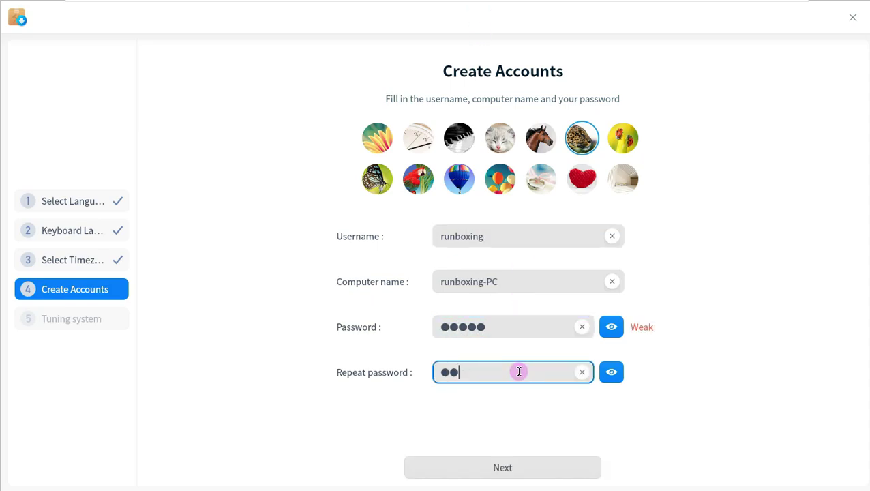
click(611, 327)
click(611, 371)
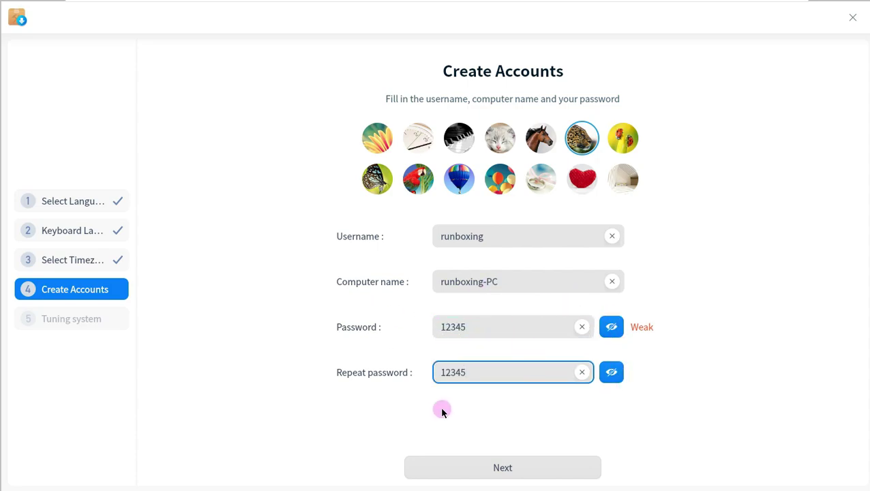
click(524, 455)
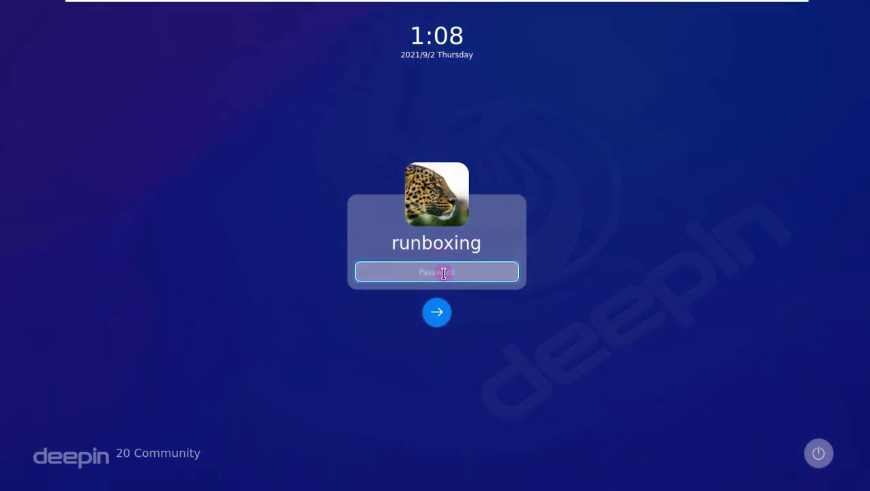
Step: Log in with the account password, choose Normal Mode, and dismiss the sound device warning
text(•••••)
click(445, 313)
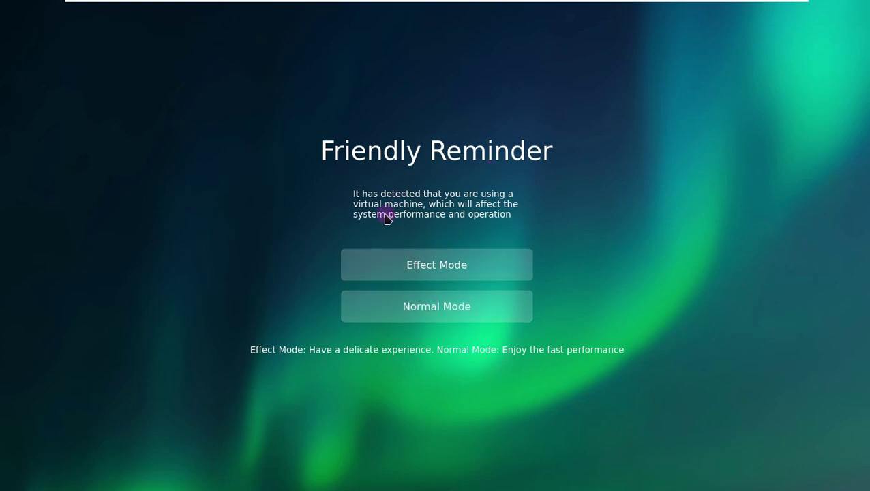
click(443, 304)
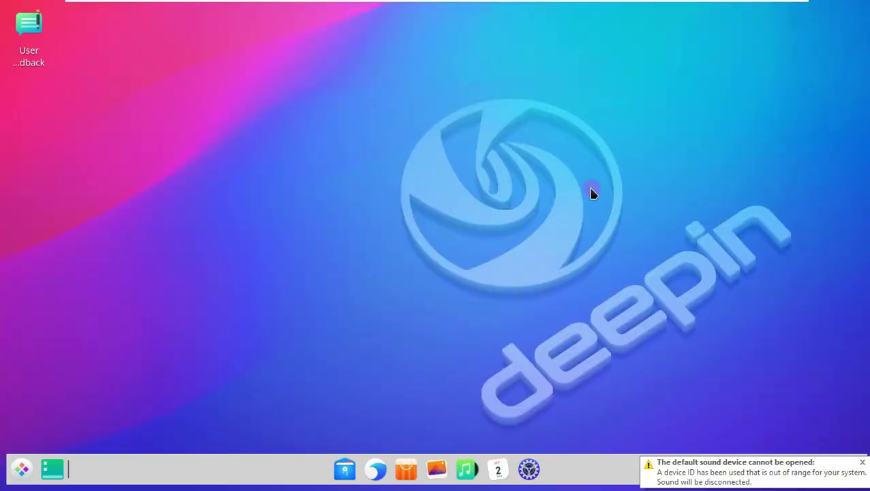
click(863, 463)
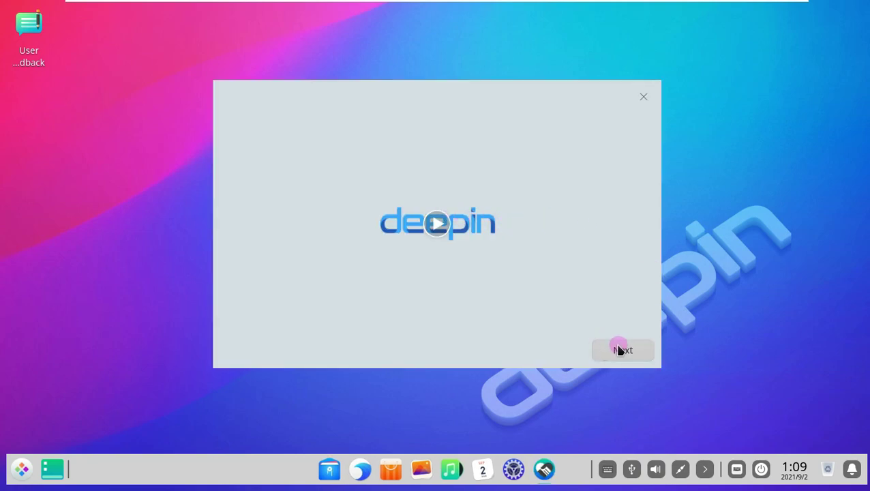
Step: Keep Fashion Mode as the desktop mode and advance the welcome guide to the icon themes
click(622, 350)
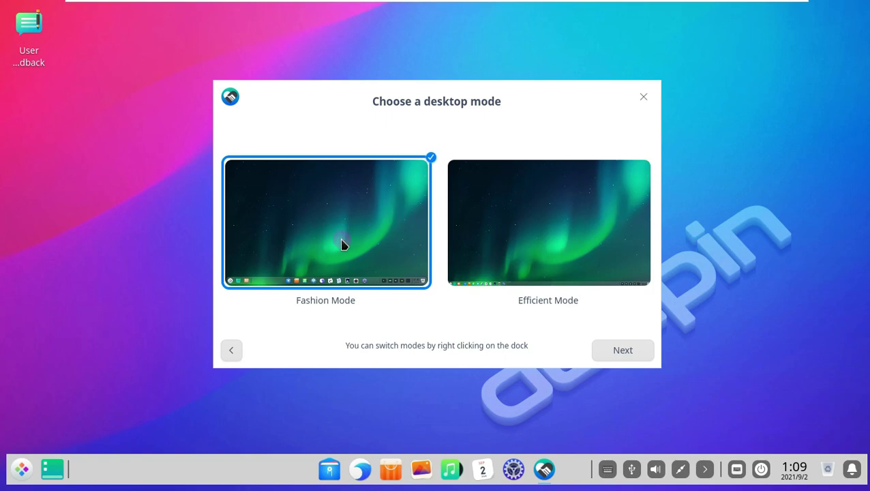
click(613, 350)
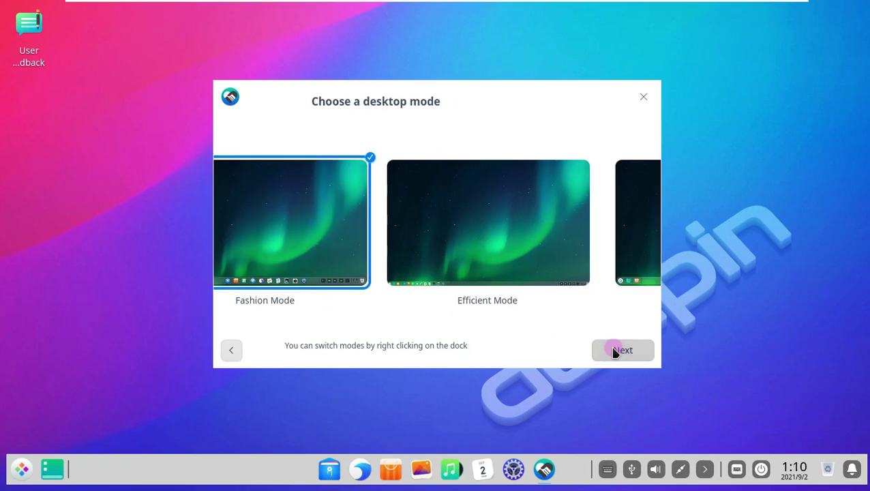
click(611, 352)
Step: Preview the other icon themes, select the bloom icon theme, and finish the welcome guide
click(544, 176)
key(Down)
key(Left)
key(Up)
key(Right)
click(551, 266)
click(394, 286)
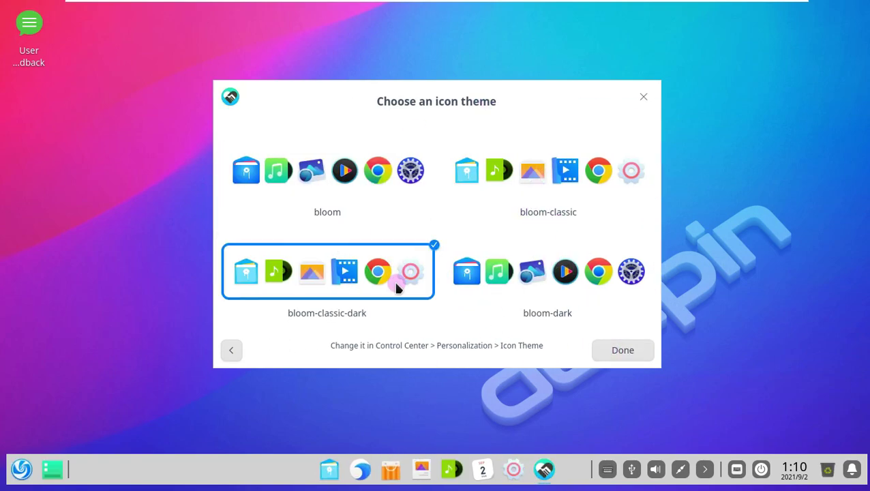
click(354, 184)
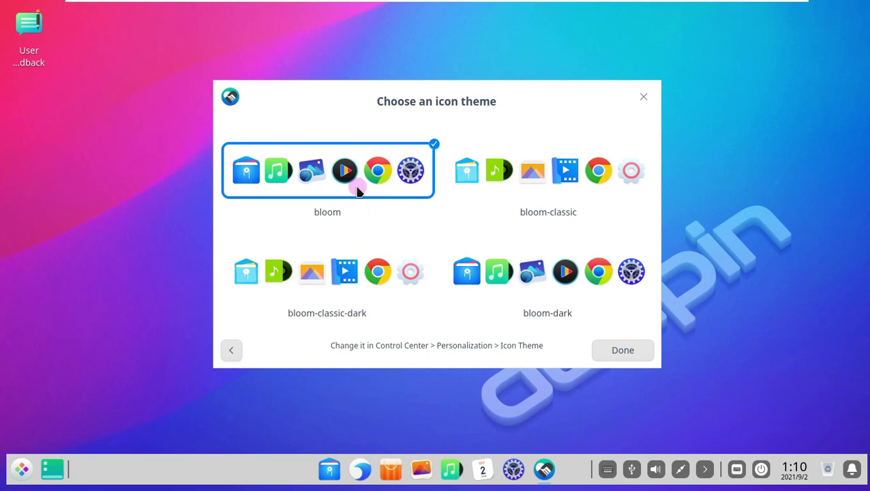
click(621, 351)
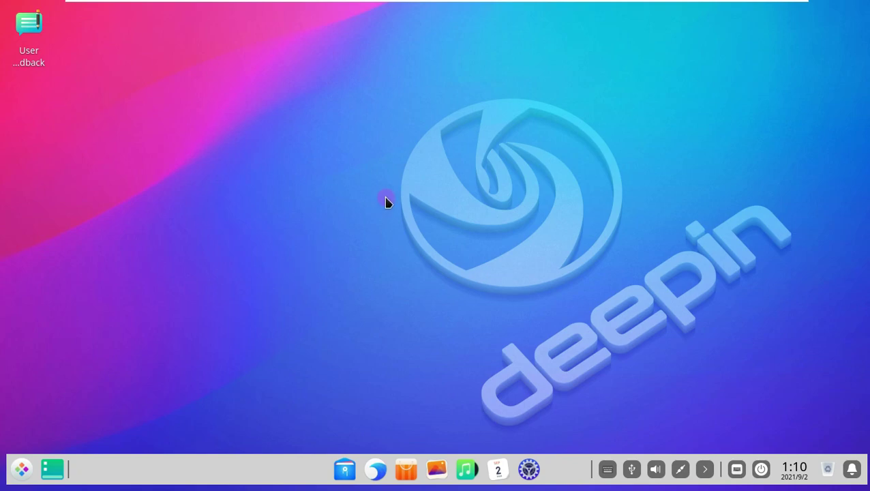
Step: Open the Control Center and review the System Info, General Settings, Updates, and Date and Time pages
click(528, 469)
scroll(376, 368, down, 3)
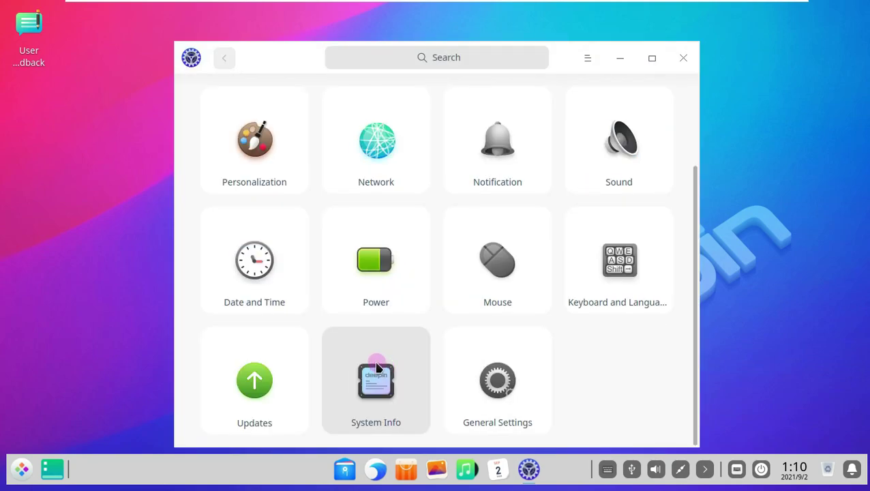
click(375, 366)
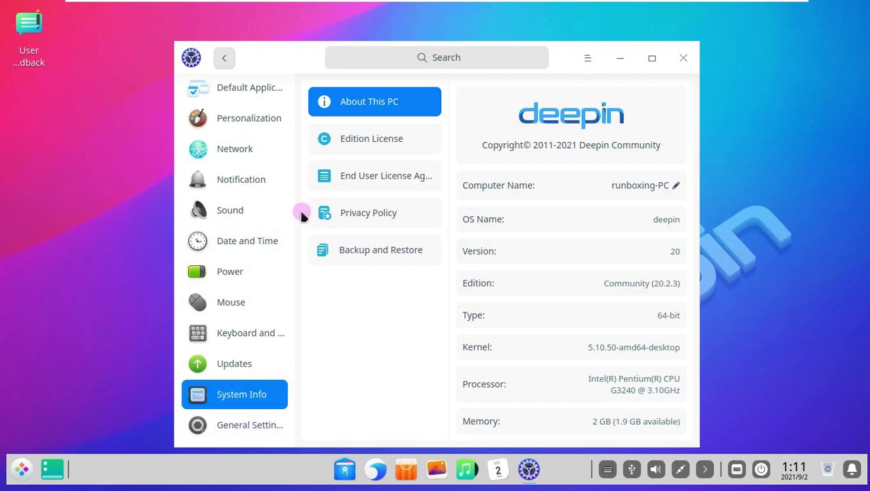
click(258, 424)
click(253, 358)
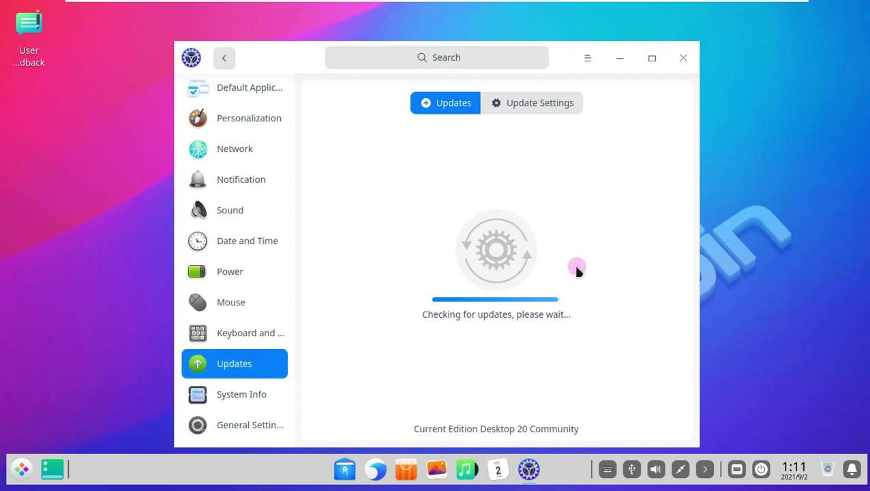
click(252, 395)
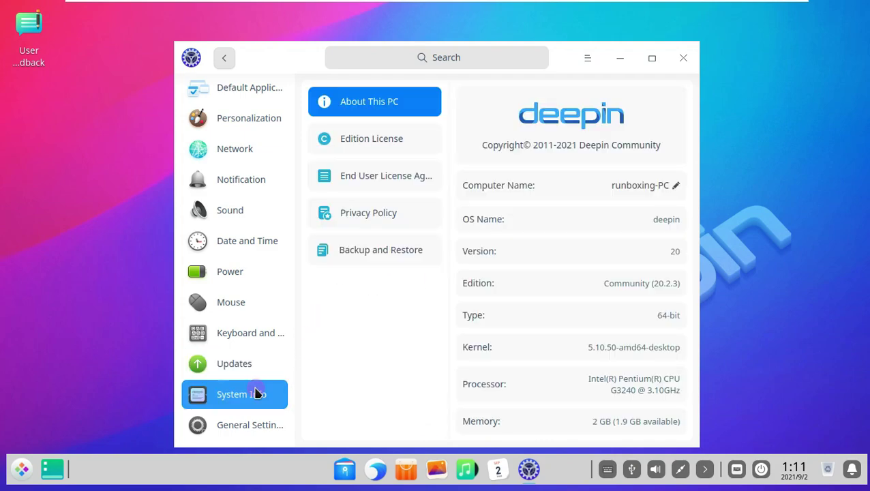
click(247, 239)
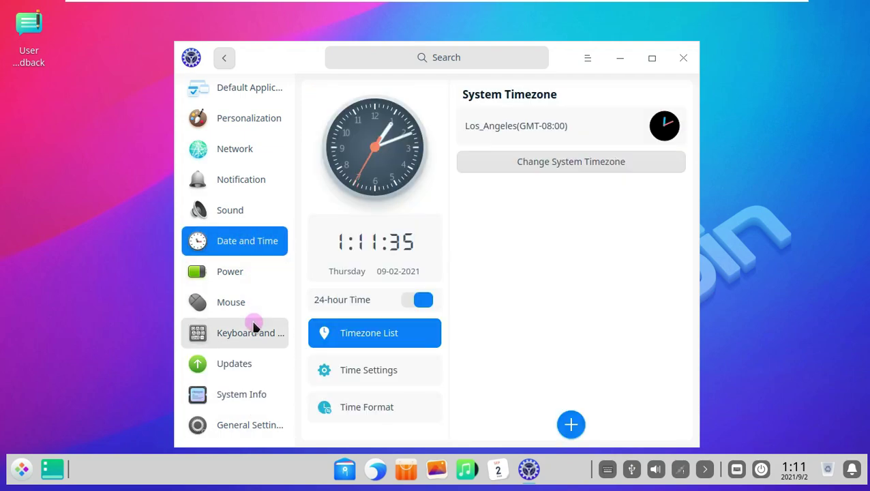
Step: In the Personalization settings, try the Dark and Auto themes, keep Light, and set the accent color to green
click(240, 123)
click(630, 137)
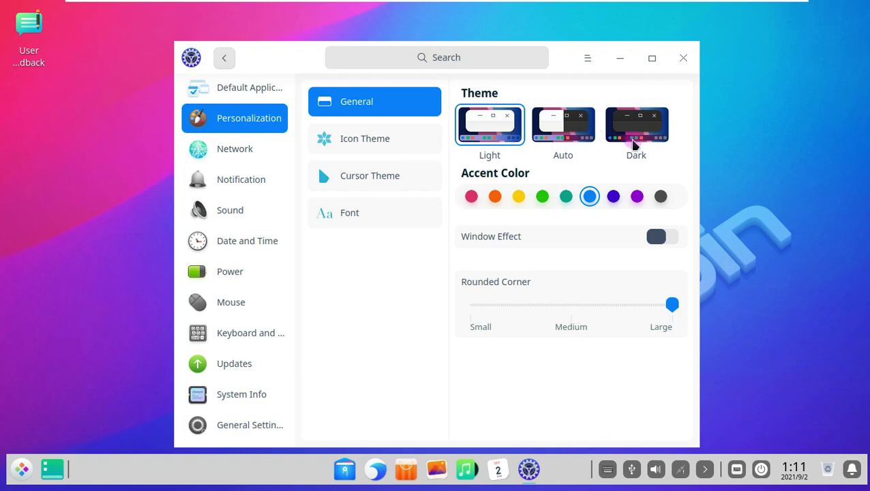
click(554, 137)
click(486, 133)
click(542, 196)
Step: Review the General Settings, System Info, Updates, and Power pages of the Control Center
click(239, 411)
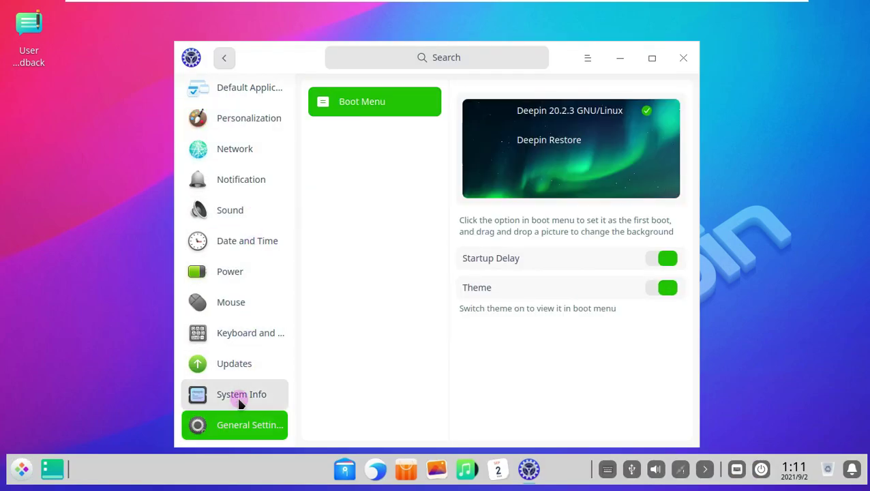
click(235, 401)
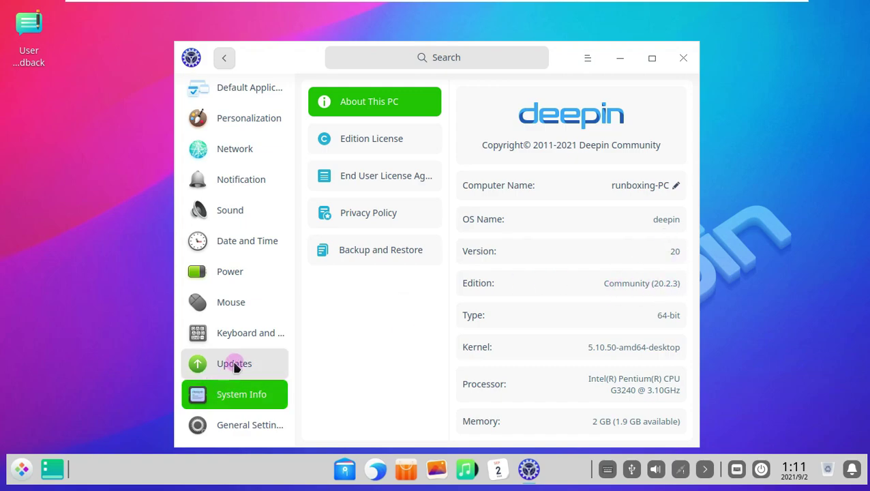
click(230, 360)
click(246, 274)
drag(538, 231, 543, 251)
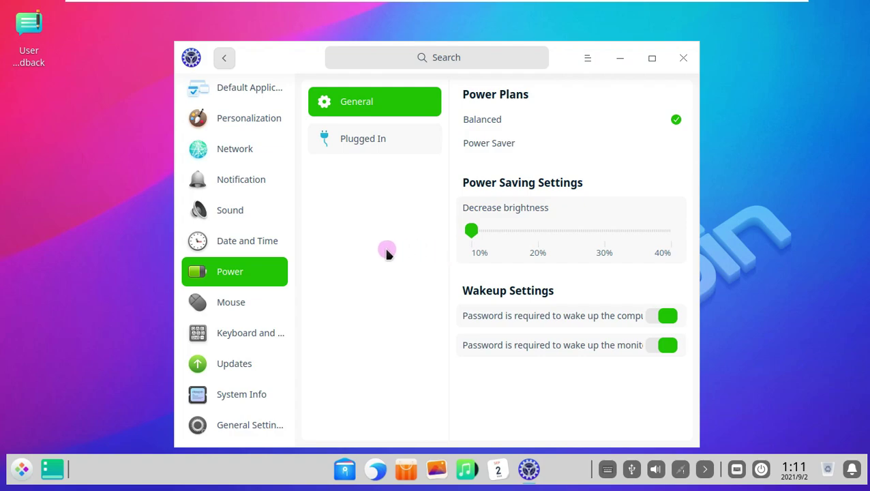
Step: Review the Display, Deepin ID, and Accounts settings and close the Control Center
scroll(246, 242, up, 3)
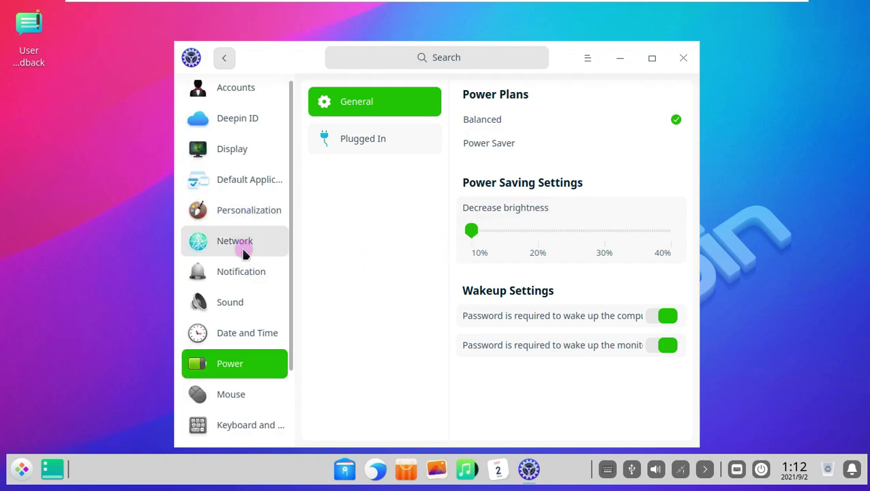
click(225, 207)
click(231, 151)
scroll(269, 252, up, 1)
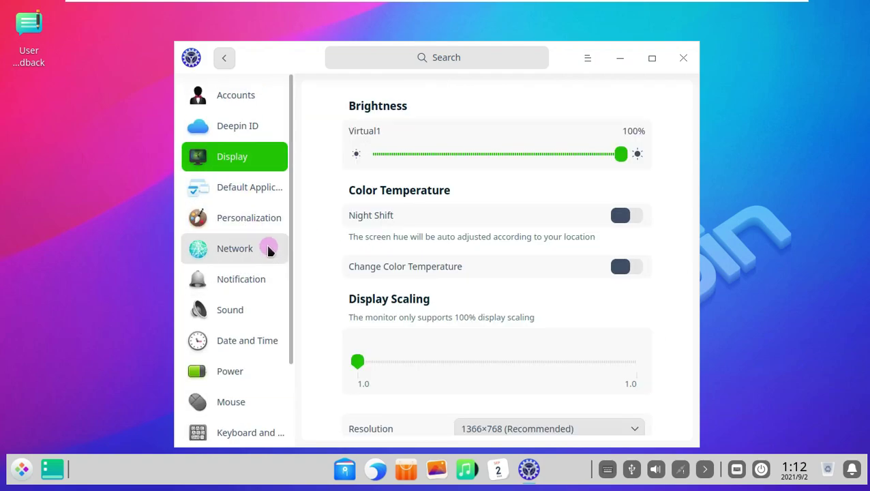
click(261, 132)
click(257, 102)
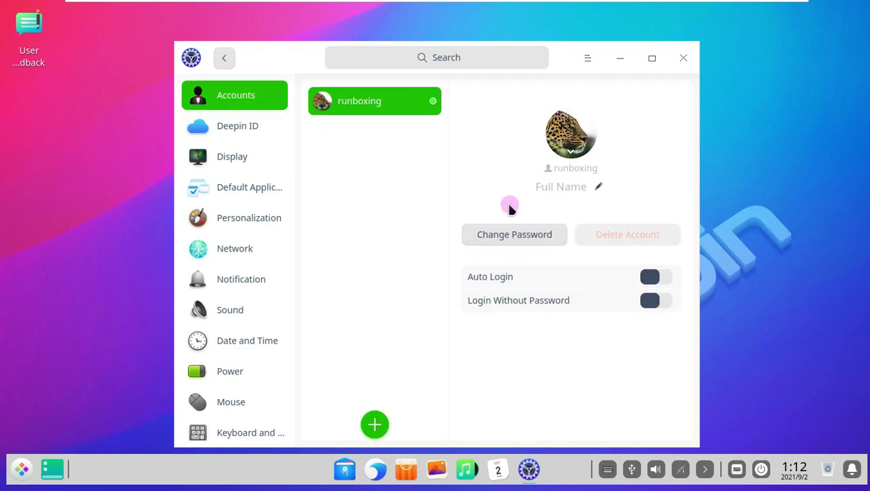
click(683, 58)
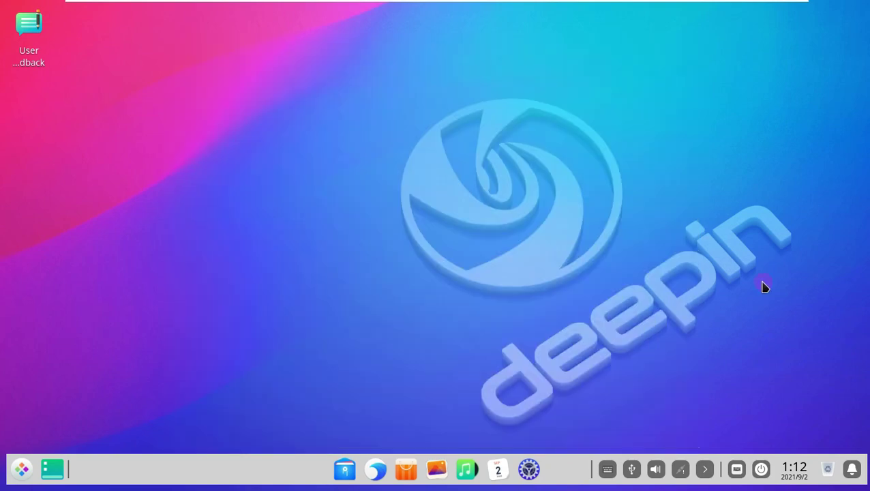
Step: Open the Calendar, view its version information, and close it
click(795, 468)
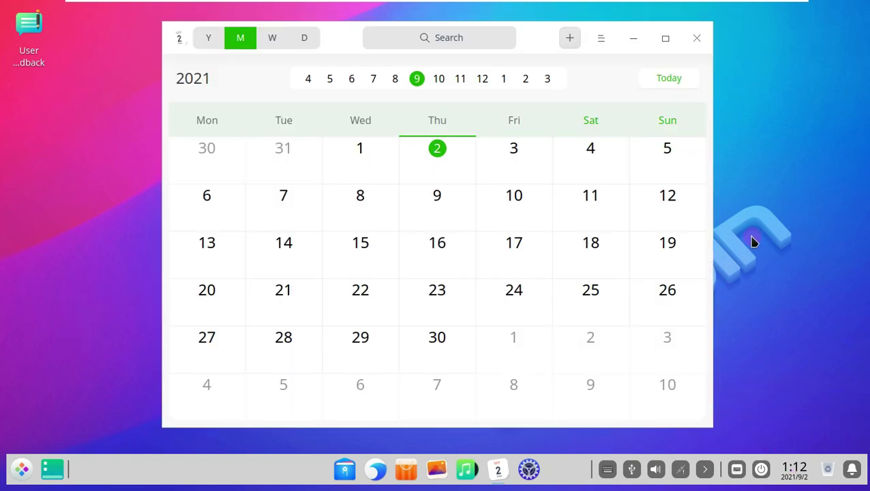
click(601, 39)
click(603, 103)
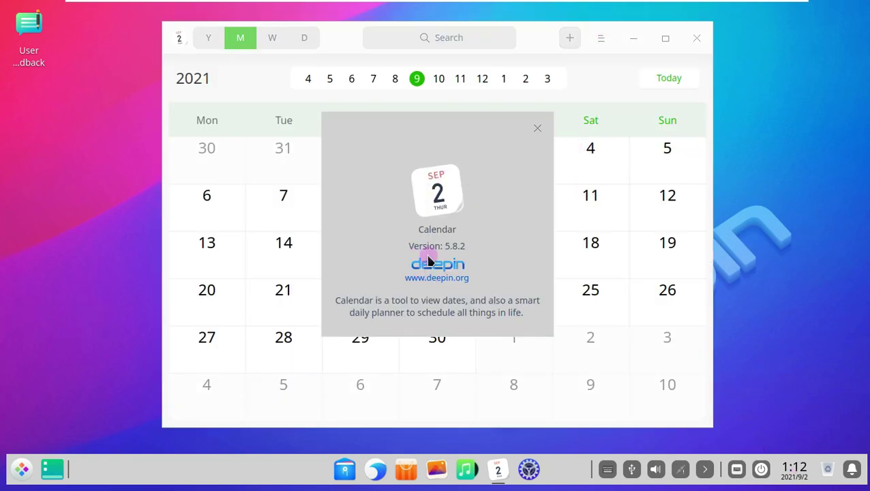
click(535, 130)
click(695, 39)
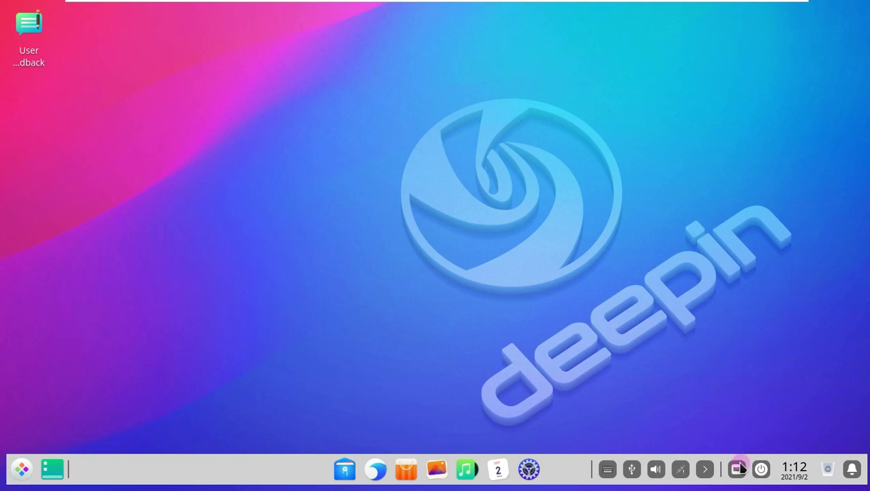
Step: Show and hide the on-screen keyboard, and check the network details and wired connection in the network settings
click(741, 469)
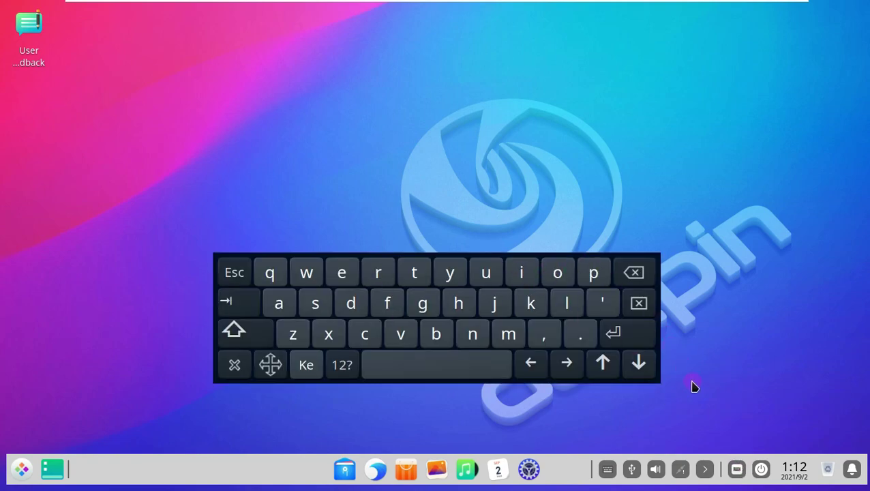
click(736, 469)
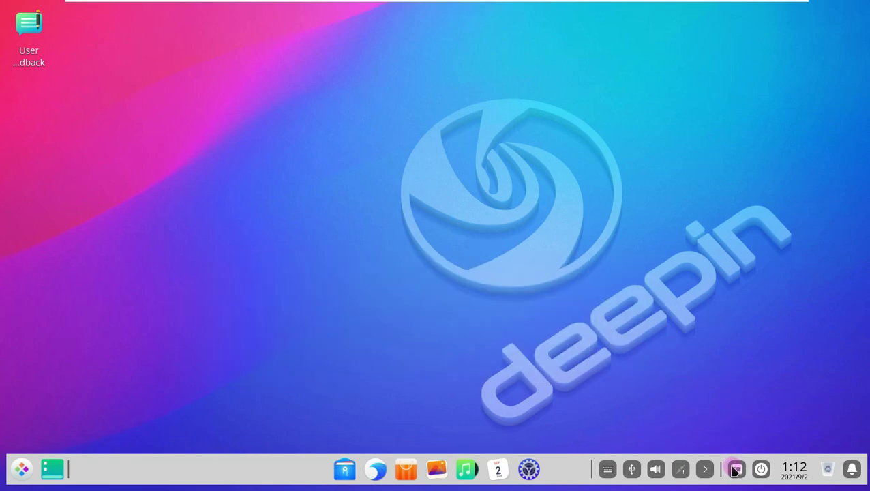
click(683, 471)
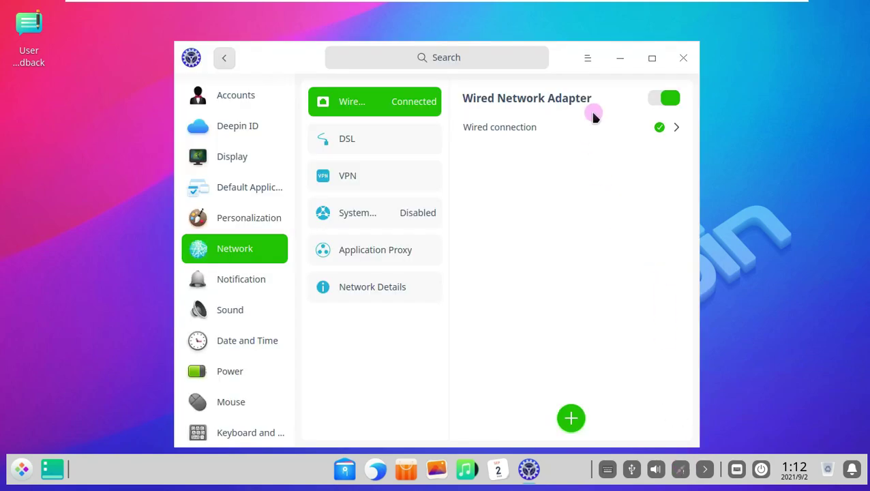
click(410, 283)
click(398, 105)
click(683, 58)
Step: Raise the device volume to the maximum and eject the Deepin 20 disc
click(656, 469)
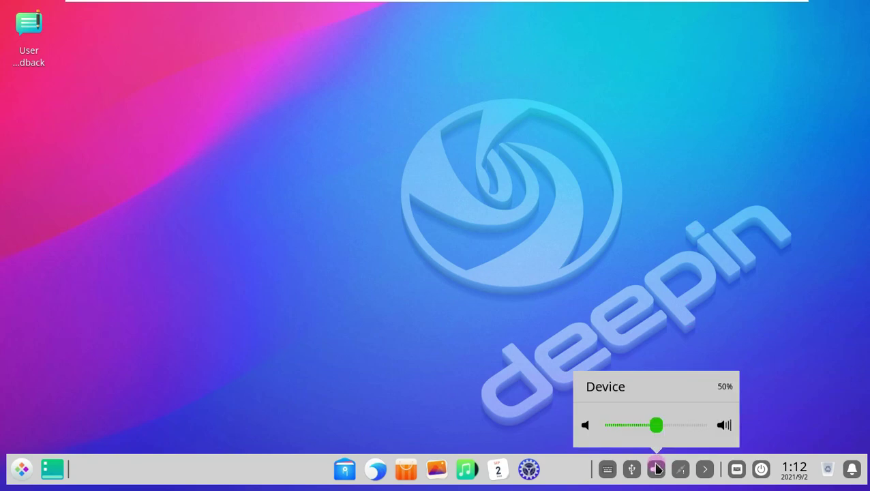
drag(656, 424, 758, 429)
click(764, 334)
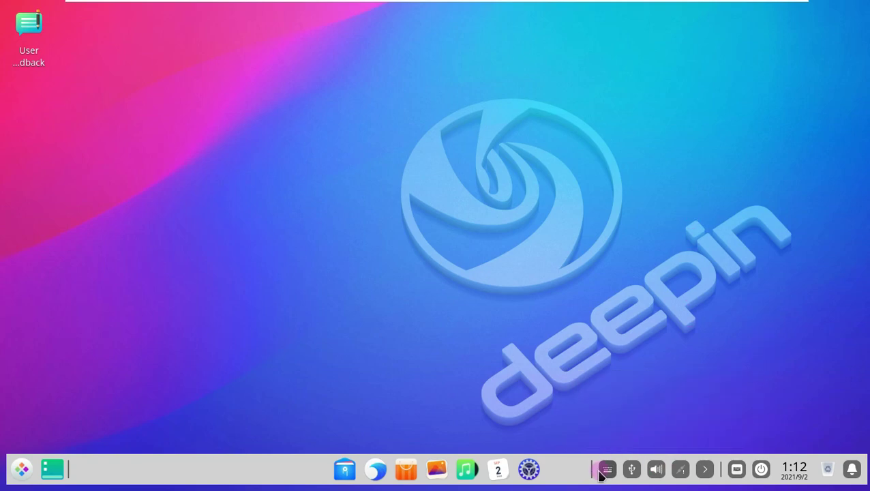
click(631, 470)
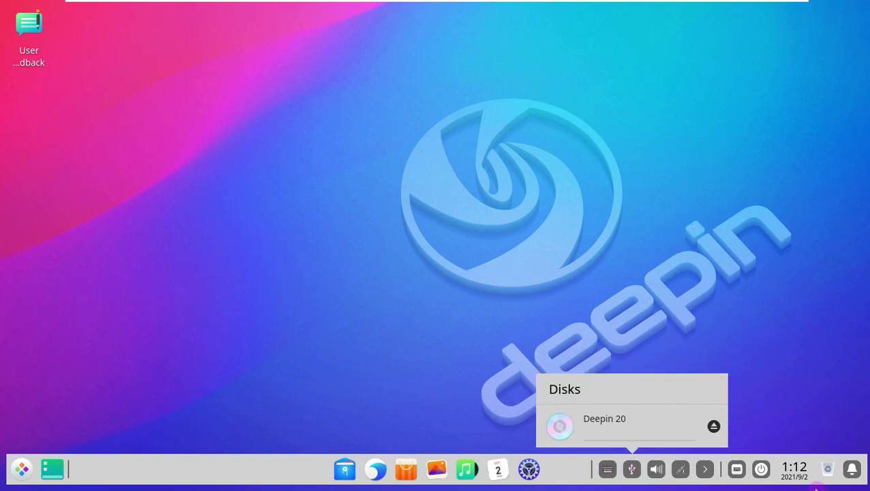
click(713, 426)
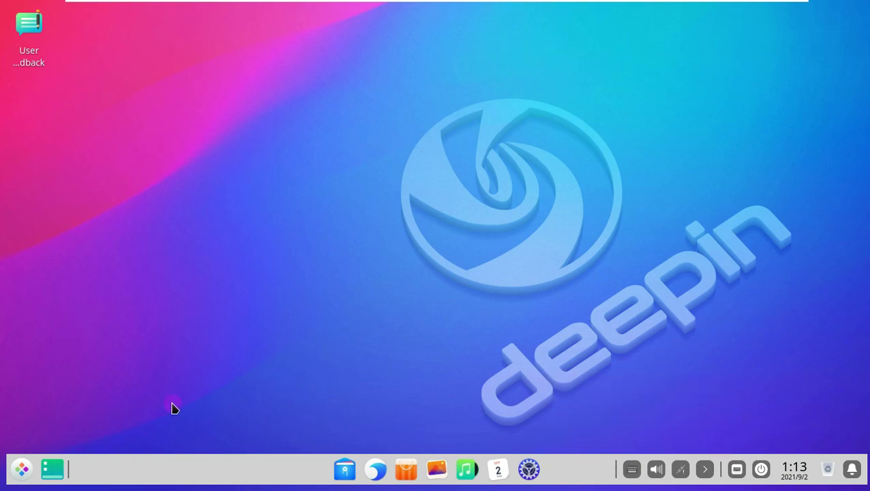
Step: Browse both pages of installed applications in the full-screen launcher
click(21, 468)
click(364, 179)
click(22, 469)
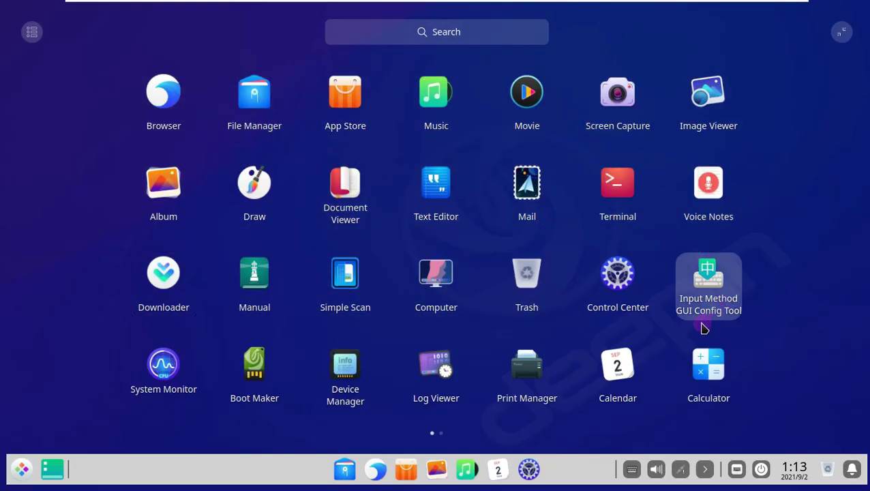
click(441, 432)
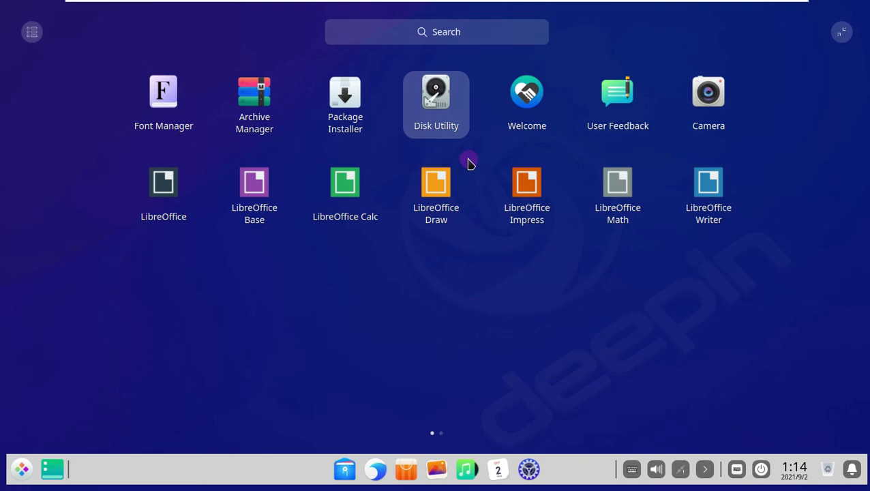
scroll(467, 161, up, 1)
Step: Open System Monitor, view my processes and all processes, maximize the window, and view the services list
click(163, 361)
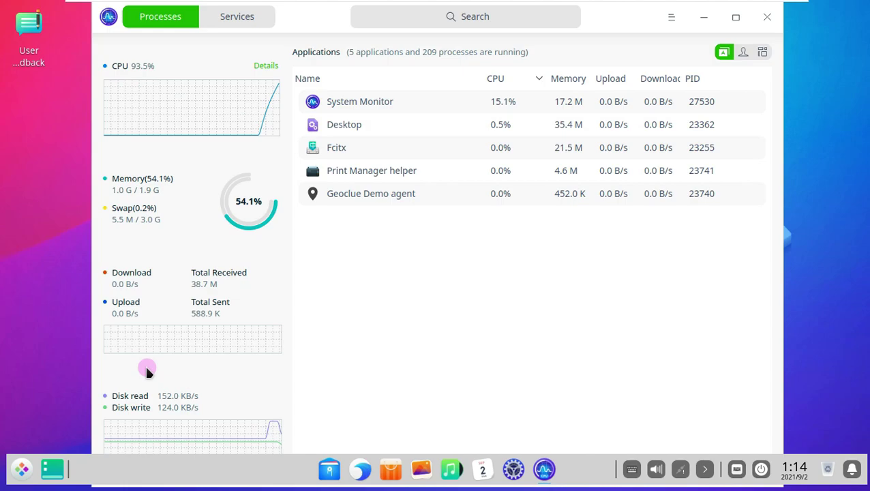
click(743, 54)
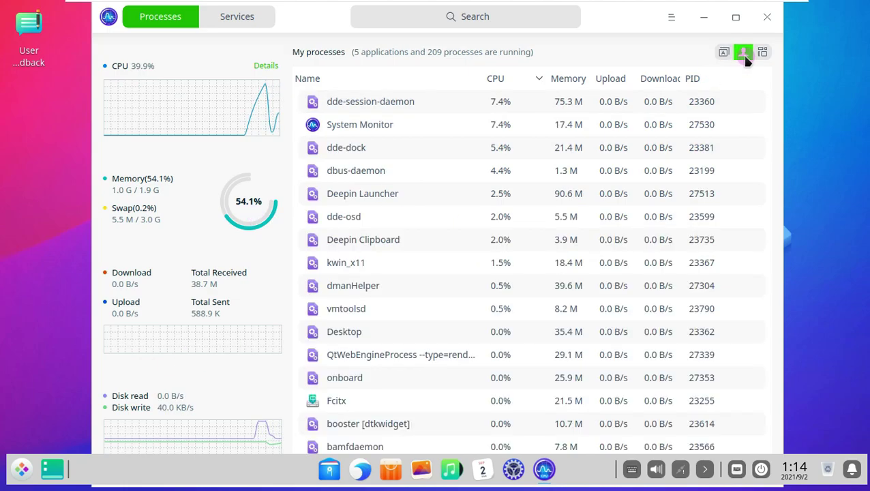
click(761, 53)
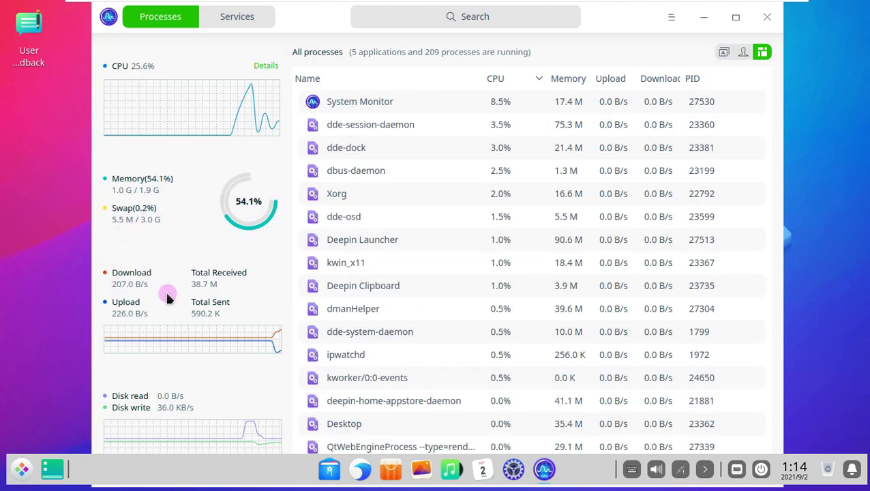
click(738, 28)
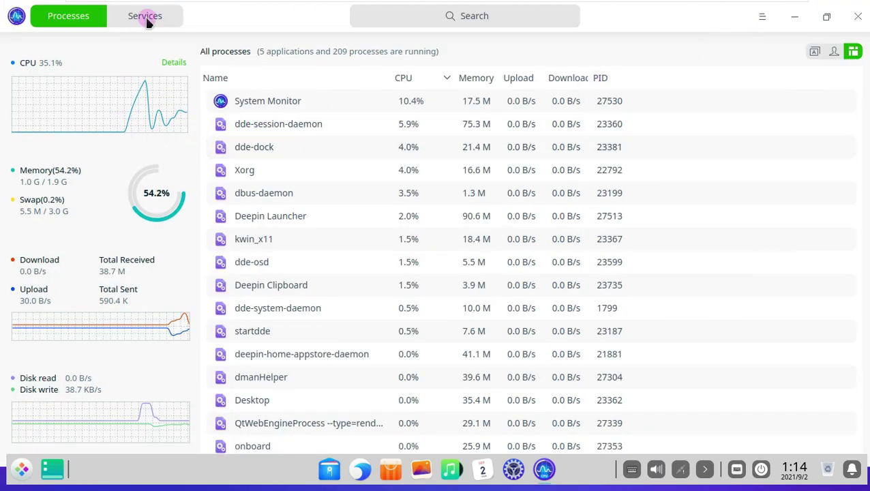
click(143, 18)
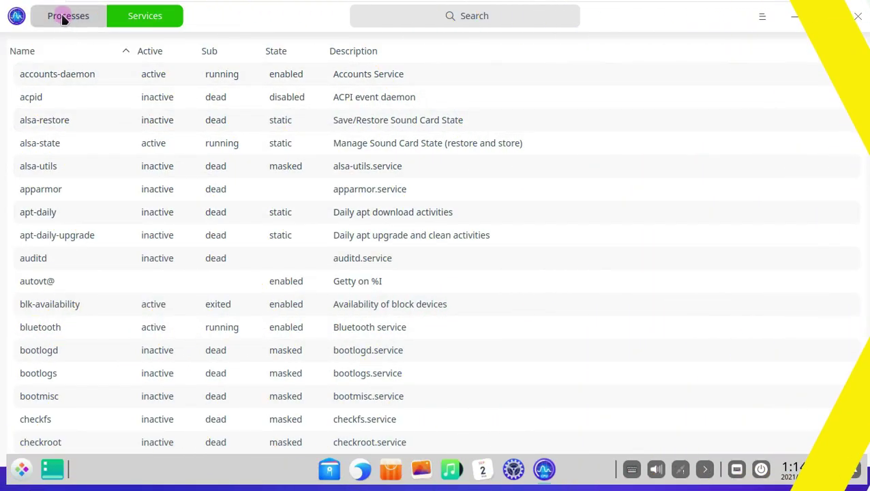
Step: Return to the process list, inspect the detailed CPU information, and close System Monitor
click(63, 17)
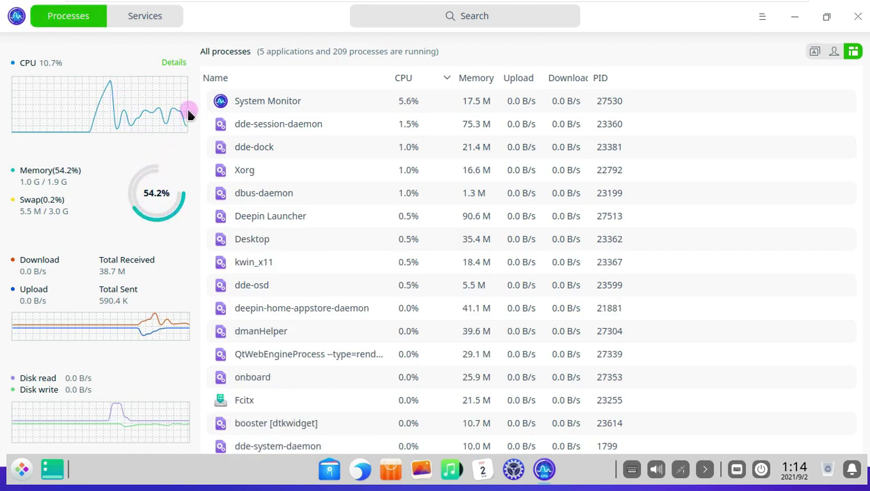
click(174, 63)
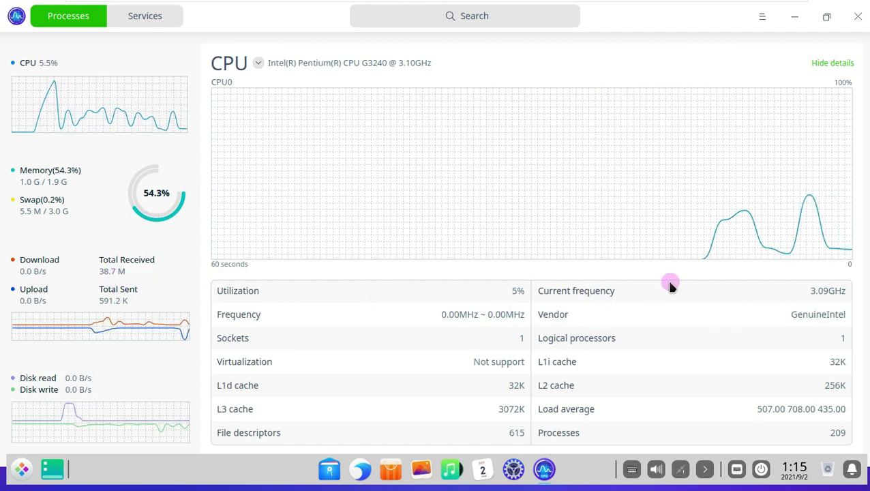
click(858, 16)
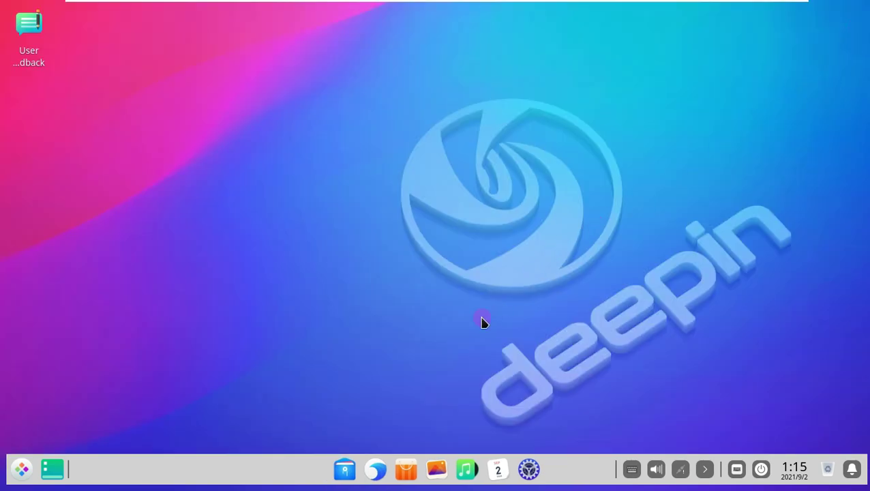
Step: Open File Manager to view the directories and disks, and select the DVD-RAM Drive
click(351, 470)
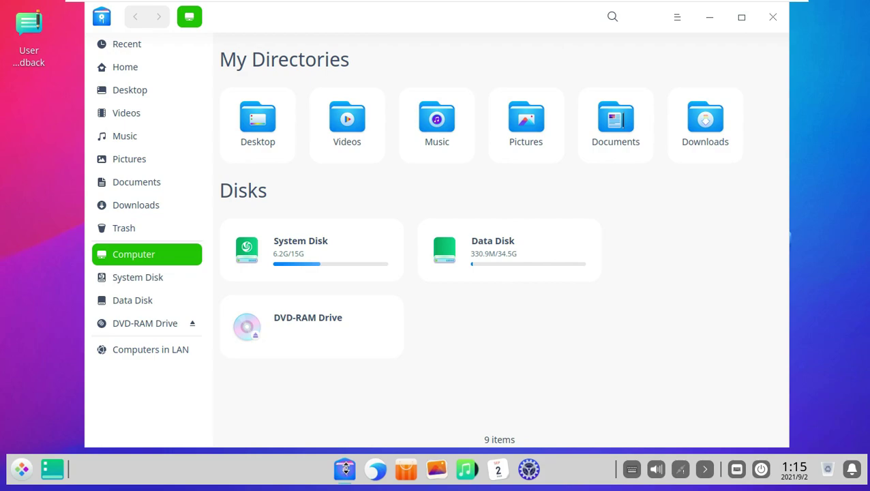
click(246, 330)
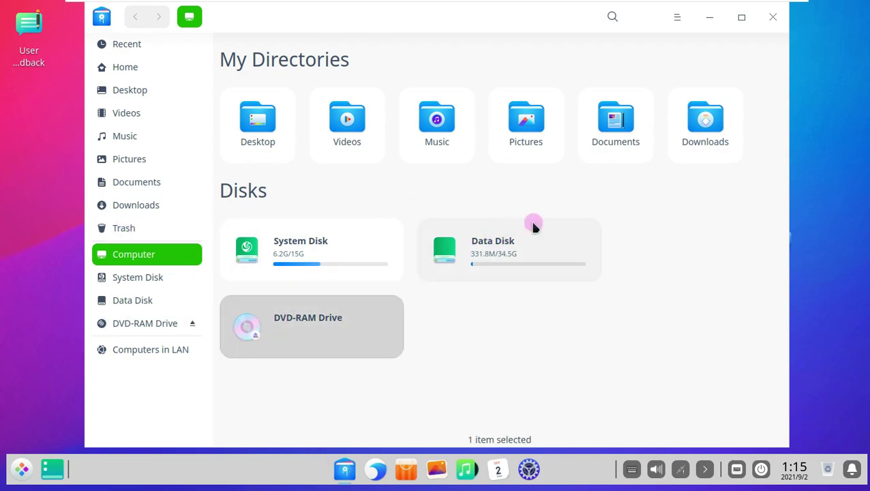
Step: View the File Manager's About information and close it
click(677, 18)
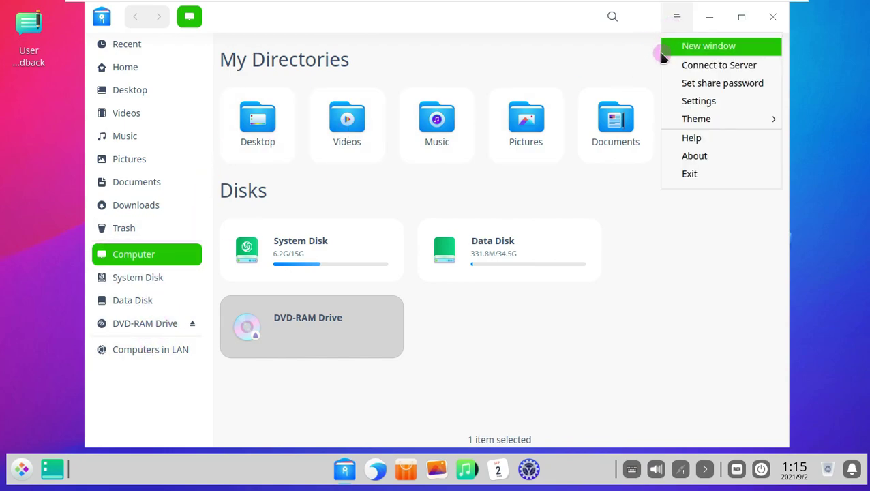
click(693, 155)
click(690, 10)
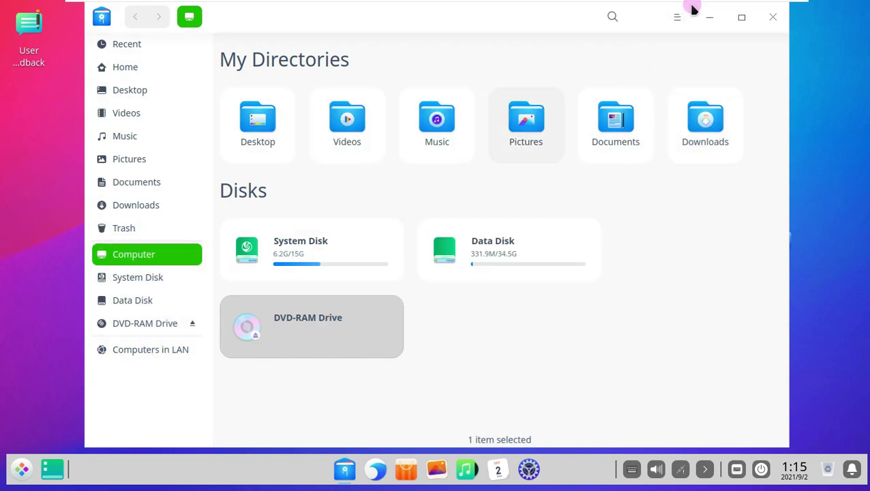
Step: Look at the File Manager's main menu and theme options, and view its settings dialog
click(677, 17)
mouse_move(709, 120)
click(603, 137)
click(677, 17)
click(637, 120)
click(677, 17)
click(699, 101)
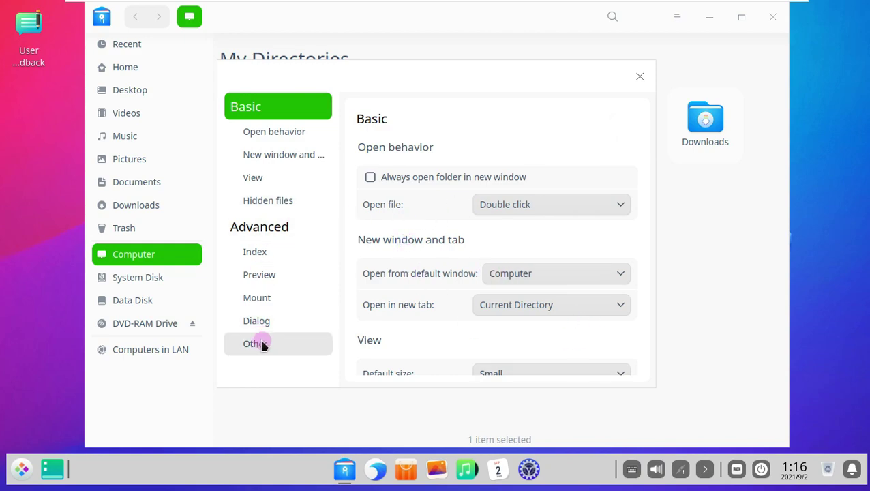
click(640, 76)
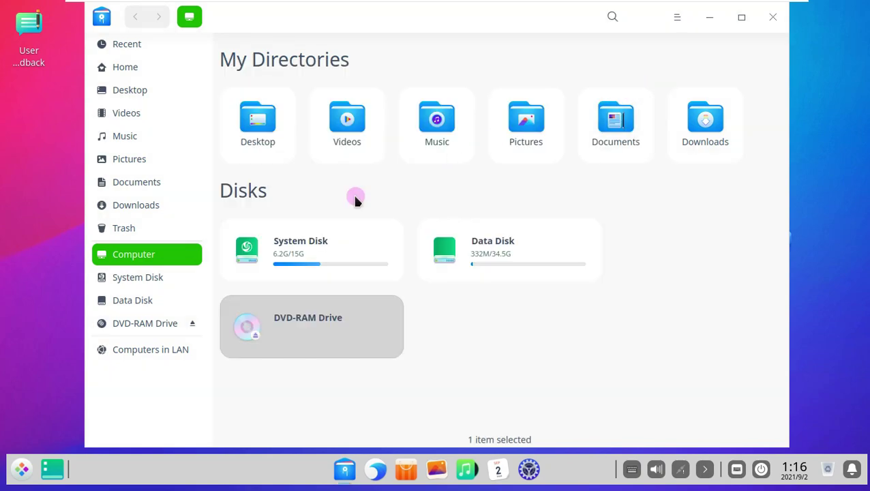
Step: Browse the System Disk and Data Disk, and shrink the Data Disk's folder icons to the smallest size
click(143, 277)
click(147, 306)
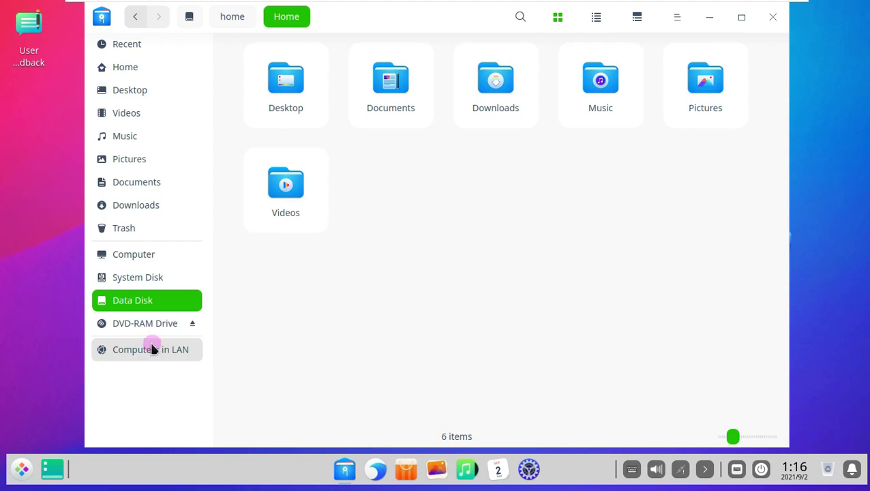
click(725, 437)
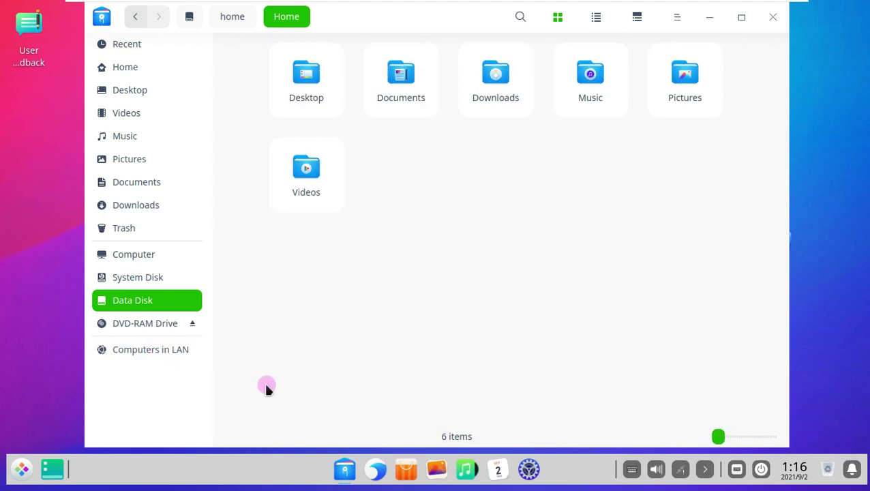
Step: Show the Home folder in the detailed and list views, and close File Manager
click(164, 229)
click(146, 70)
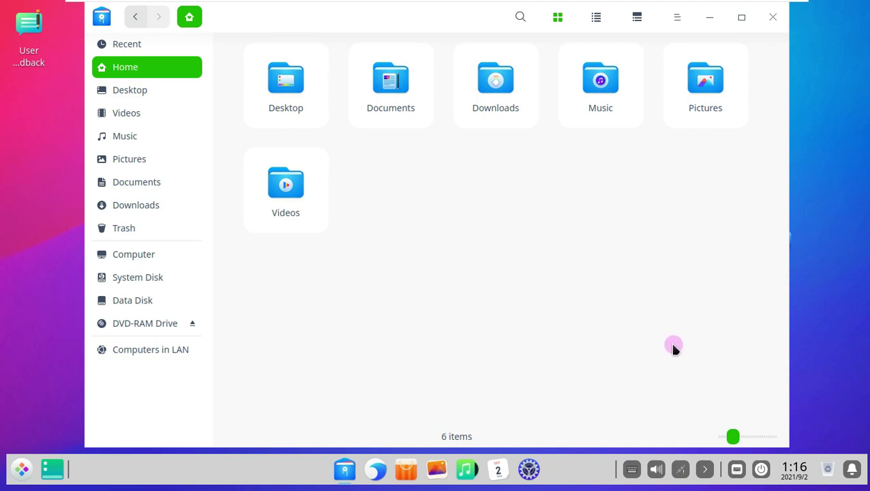
click(637, 16)
click(596, 17)
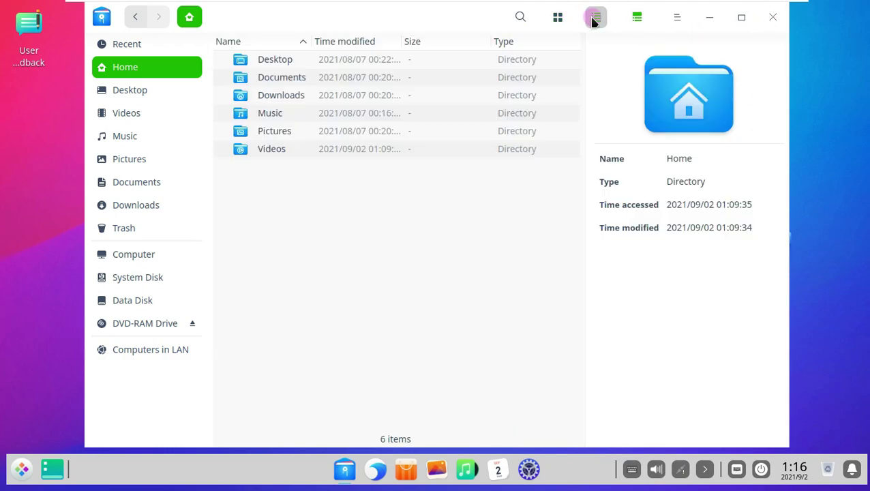
click(772, 17)
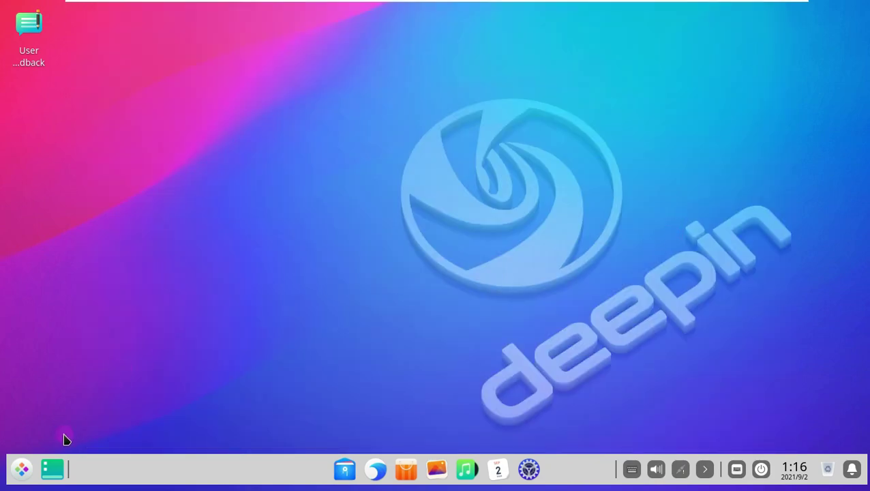
Step: Browse both pages of the application launcher and open Terminal
click(22, 469)
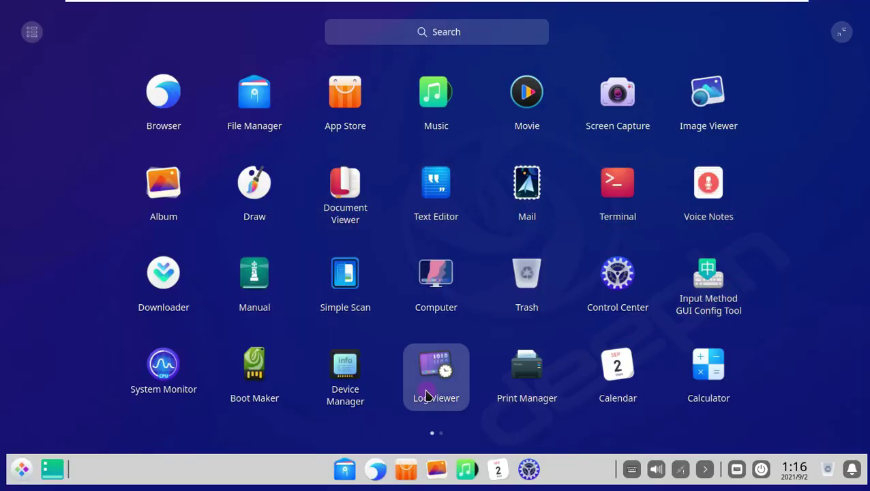
click(440, 432)
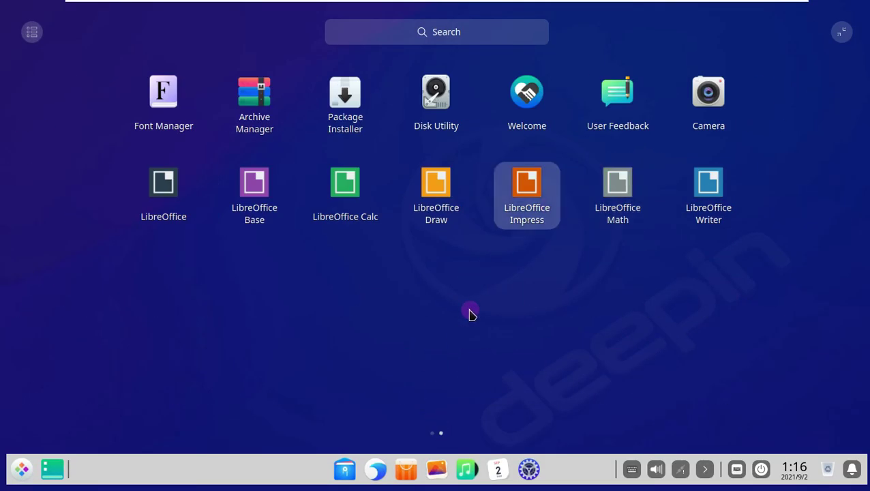
click(432, 432)
click(628, 191)
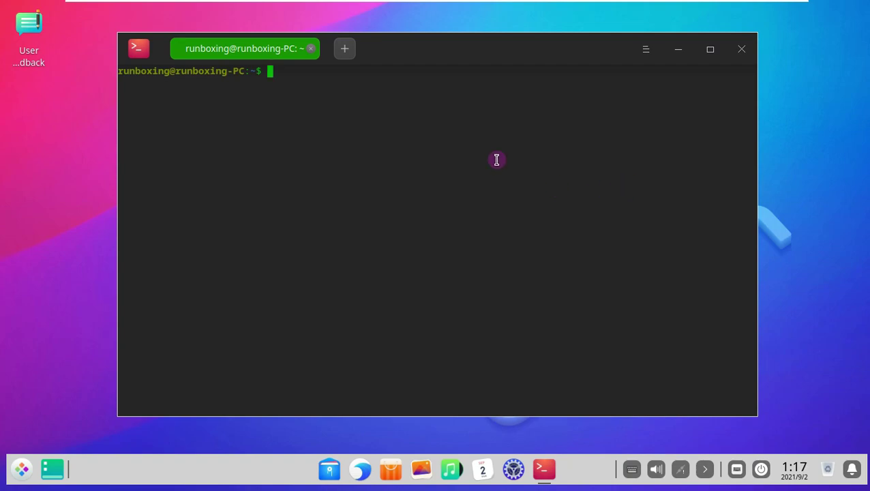
Step: Query the system name, full system information and kernel release with uname, uname -a and uname -r
text(me)
key(Return)
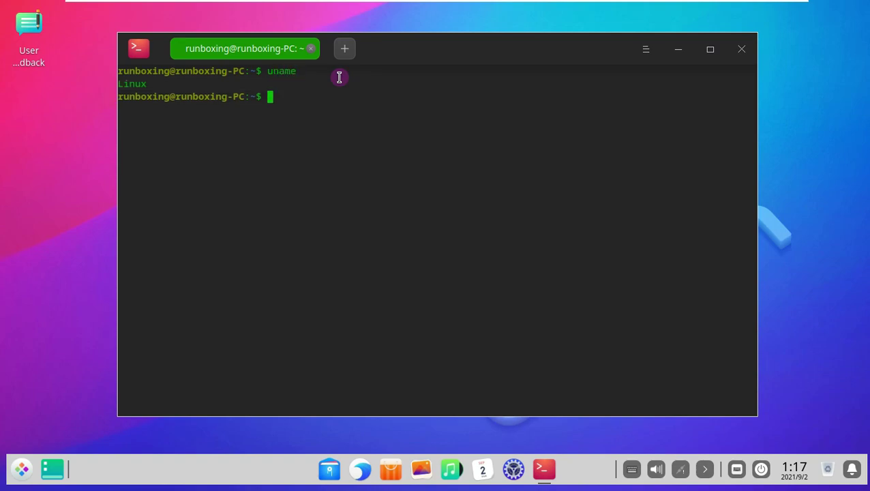
text(uname -a)
key(Return)
text(uname -)
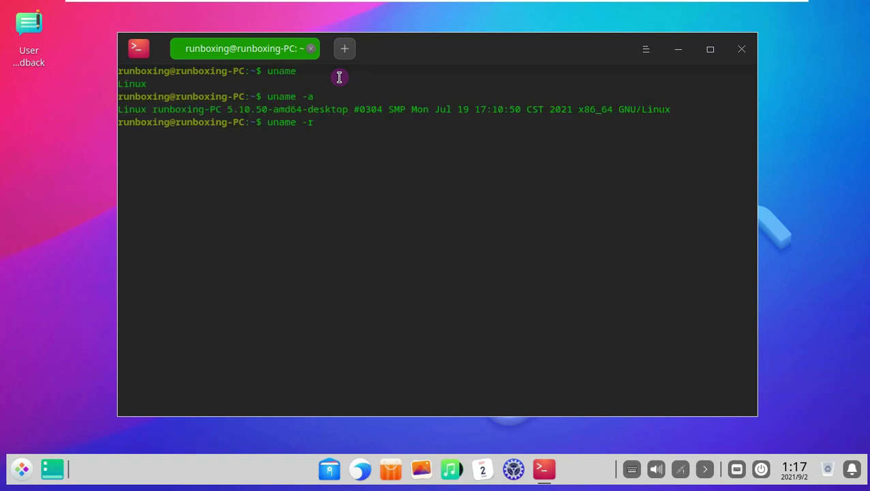
text(r)
key(Return)
Step: Query the hardware platform, operating system and kernel name with uname -i, uname -o and uname -s
text(uname -i)
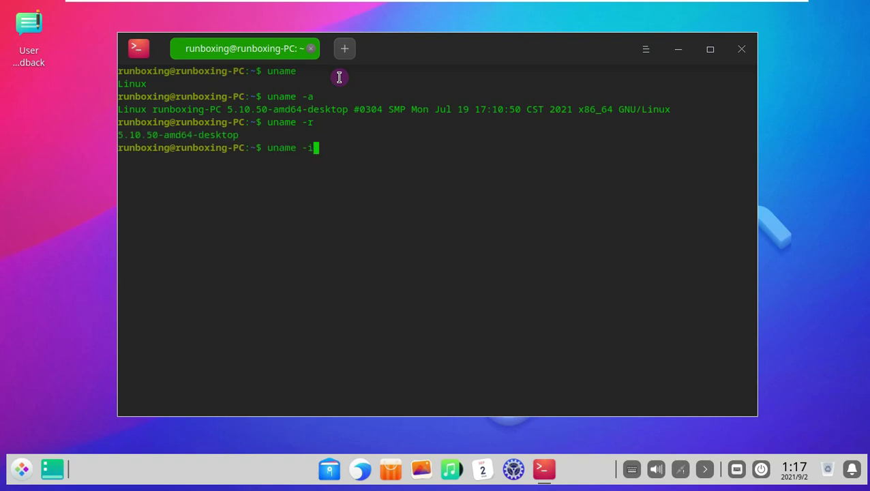
key(Return)
text(uname -o)
key(Return)
text(uname -s)
key(Return)
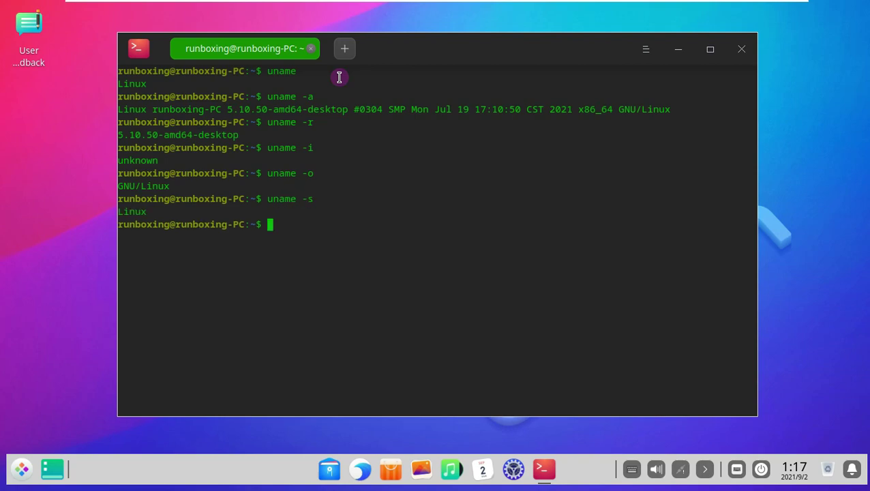
Step: Query the host name and kernel version with uname -n and uname -v
text(uname -n)
key(Return)
text(uname -o)
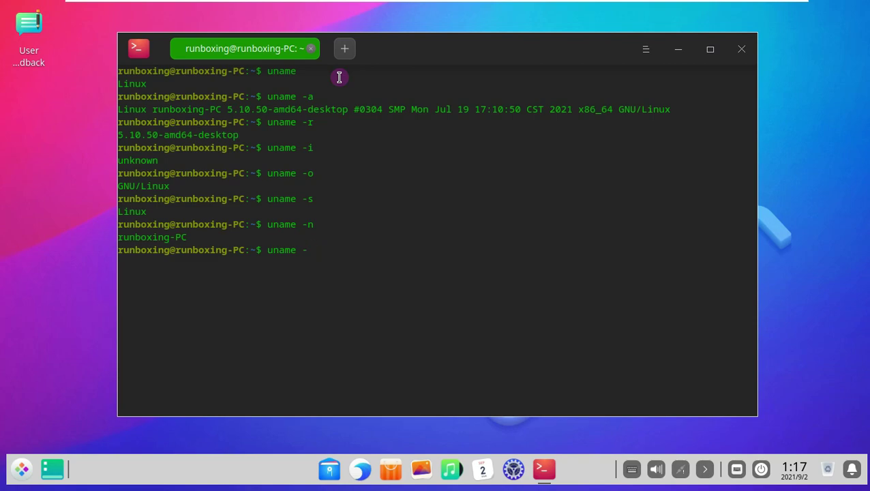
text(v)
key(Return)
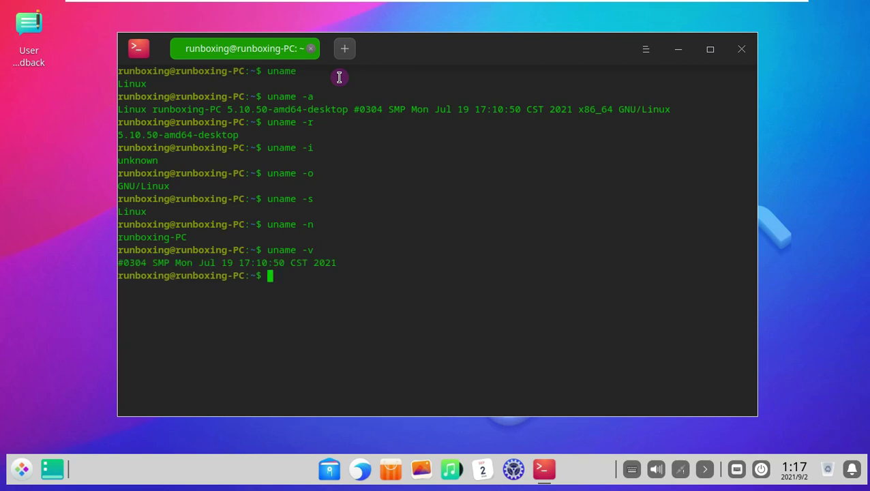
Step: Highlight the terminal output and end the session with the exit command
text(exit)
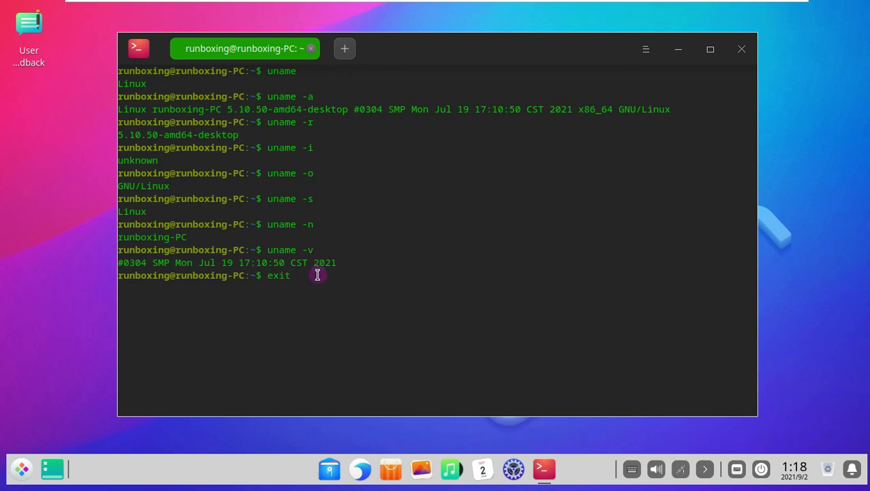
drag(316, 275, 119, 68)
click(482, 317)
key(Return)
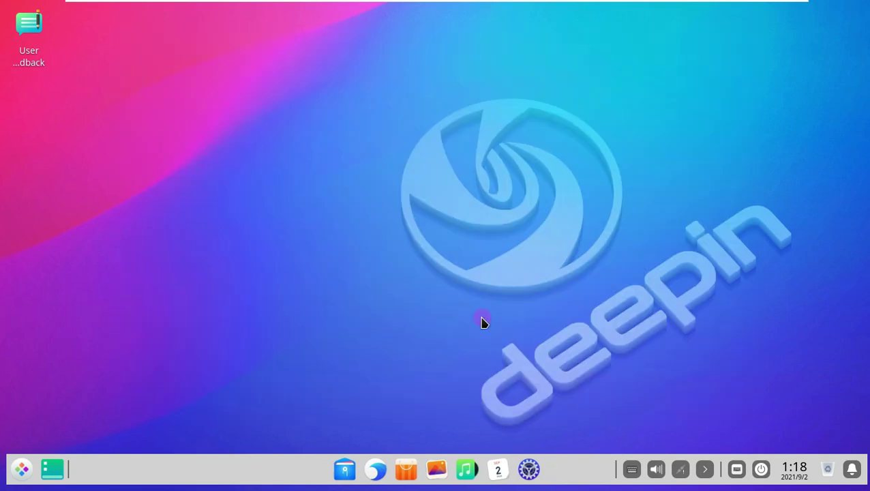
Step: Open Music, scan the music directory for songs, and select bensound-sunny
click(467, 470)
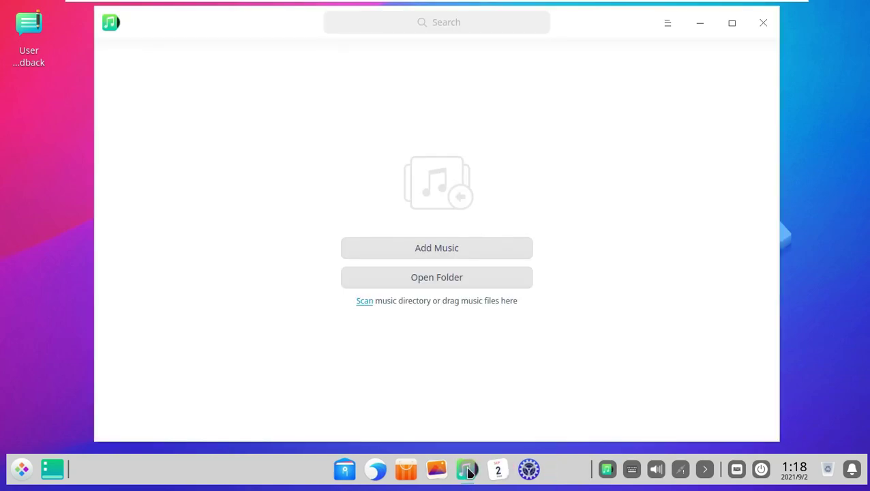
click(365, 302)
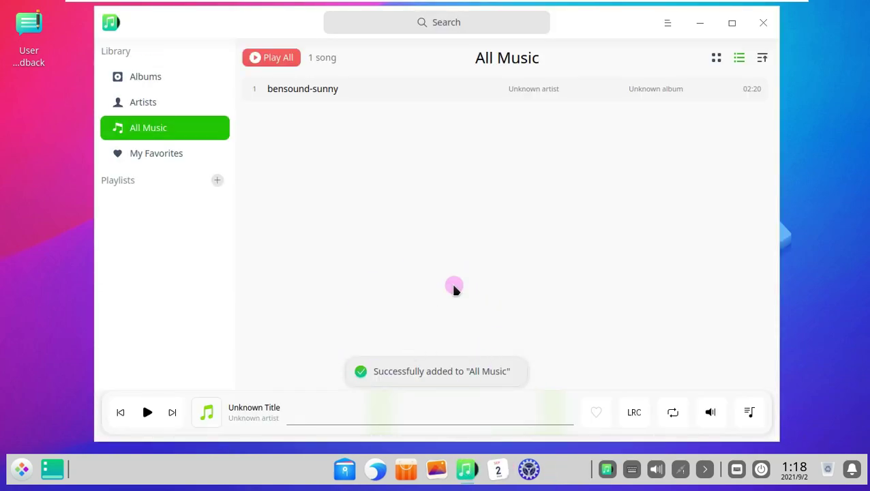
click(534, 85)
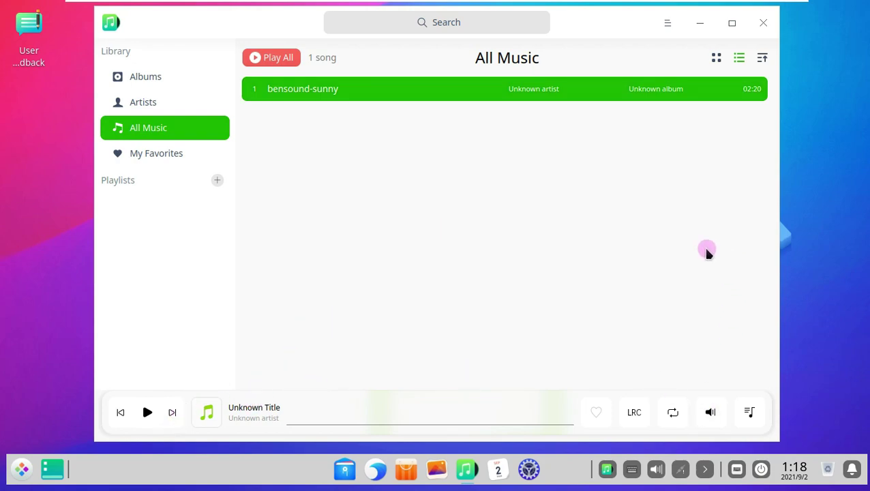
Step: Set the Music player's volume to 0%, play bensound-sunny, skip ahead to about its middle, and pause it
click(710, 412)
drag(710, 322, 711, 361)
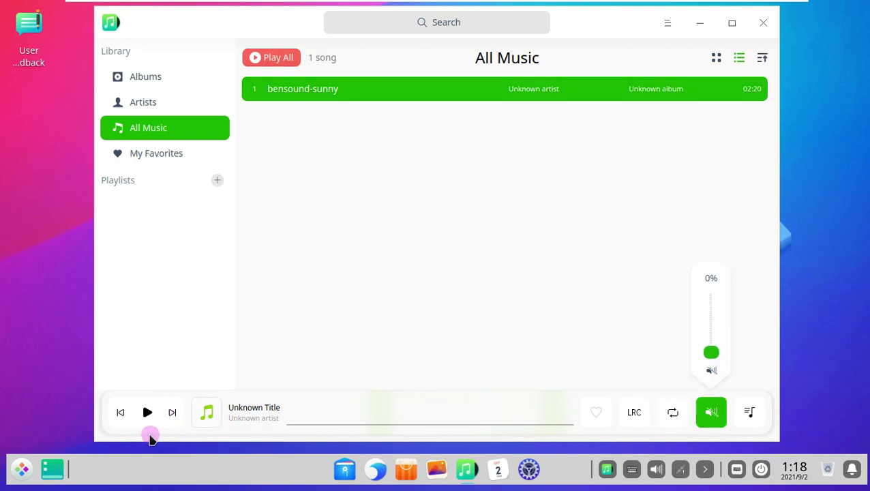
click(146, 413)
click(358, 408)
click(447, 409)
click(146, 411)
Step: View the Albums and Artists lists and the Music player's About information
click(191, 80)
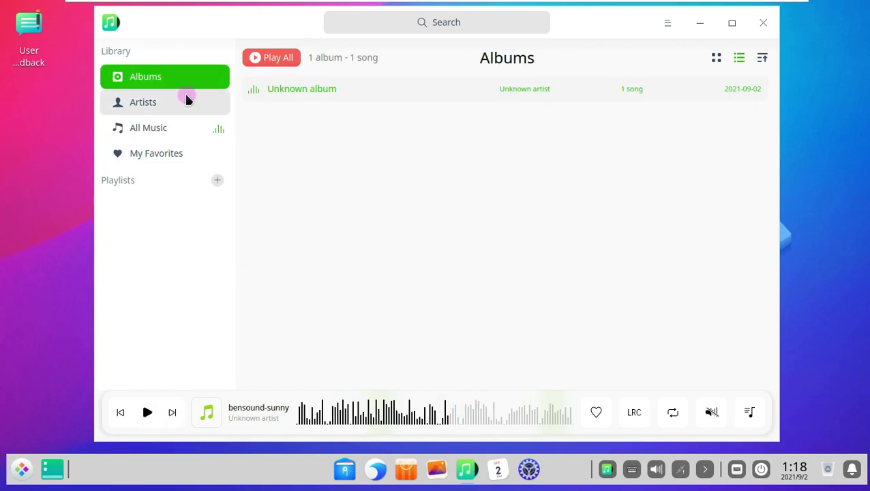
click(186, 95)
click(667, 23)
click(686, 163)
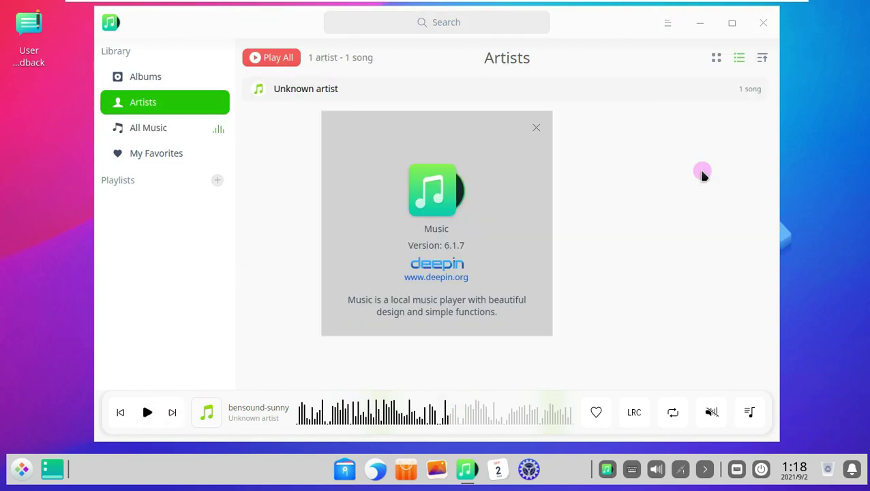
click(534, 128)
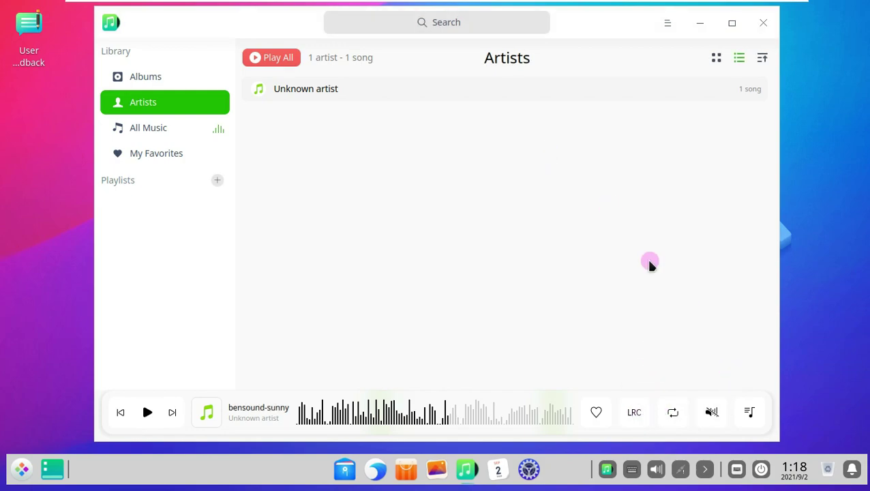
Step: Try adding bensound-sunny to My Favorites, look at the list's sorting options, and remove the song again
click(597, 413)
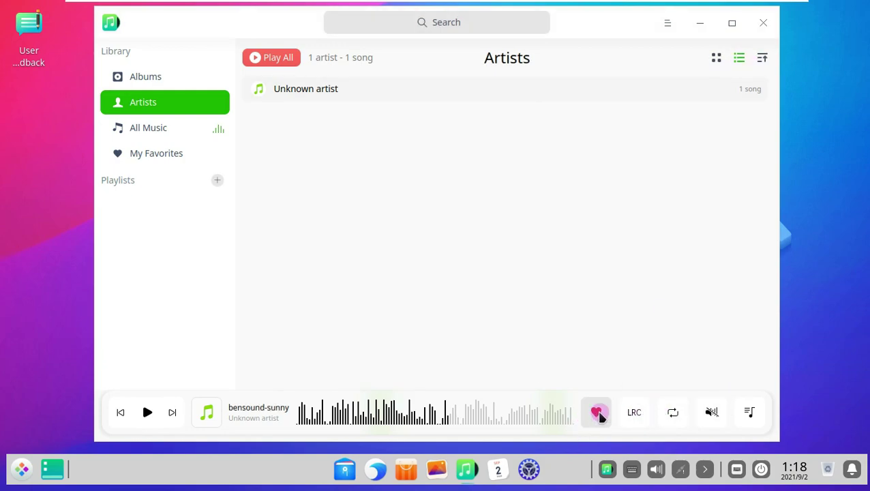
click(173, 155)
click(591, 417)
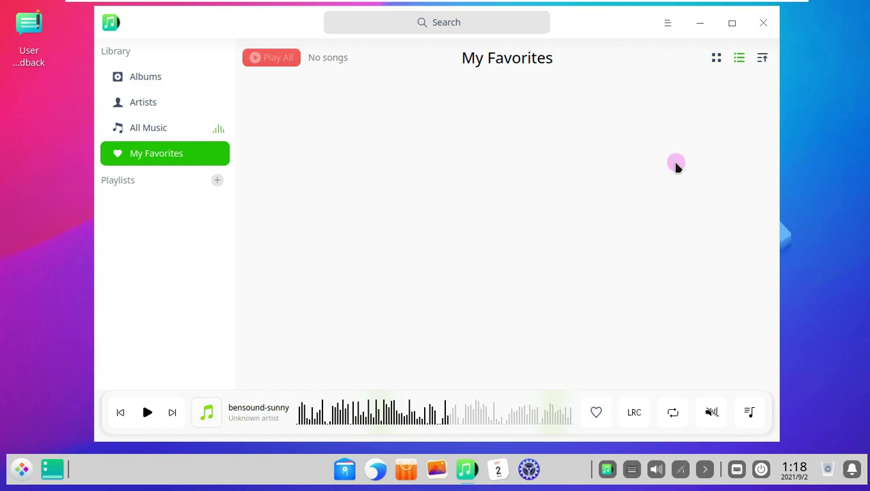
click(597, 412)
click(762, 58)
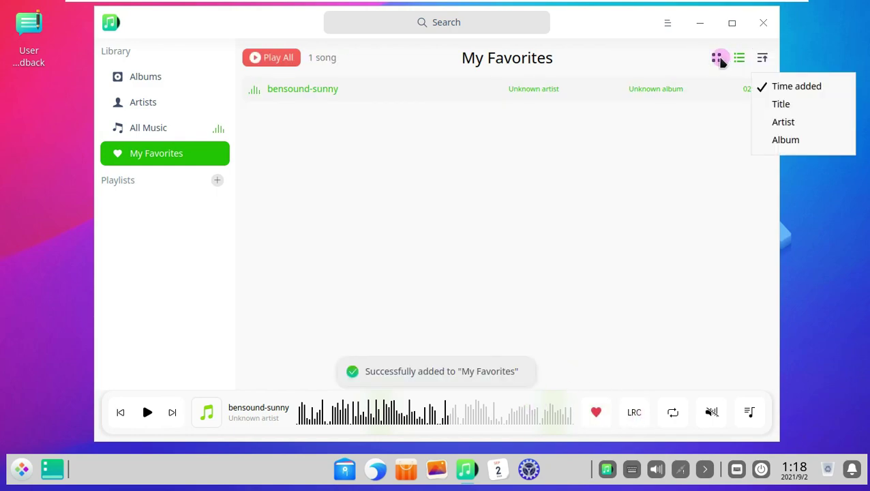
click(587, 413)
Step: Close Music with the Exit option and Do not ask again enabled
click(763, 23)
click(352, 247)
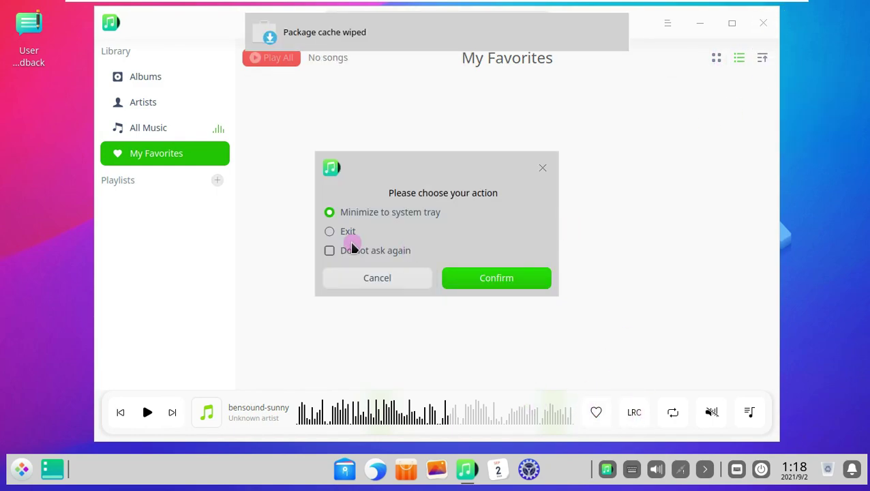
click(363, 248)
click(346, 232)
click(510, 277)
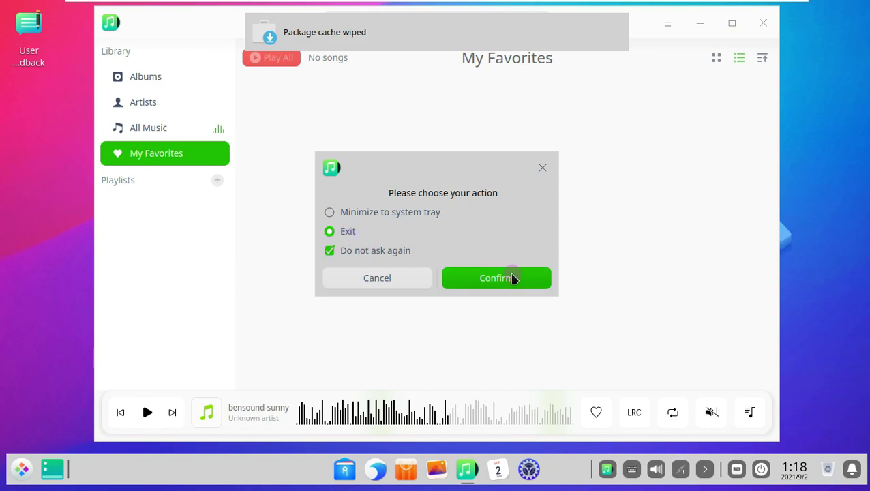
Step: Open the App Store
click(400, 465)
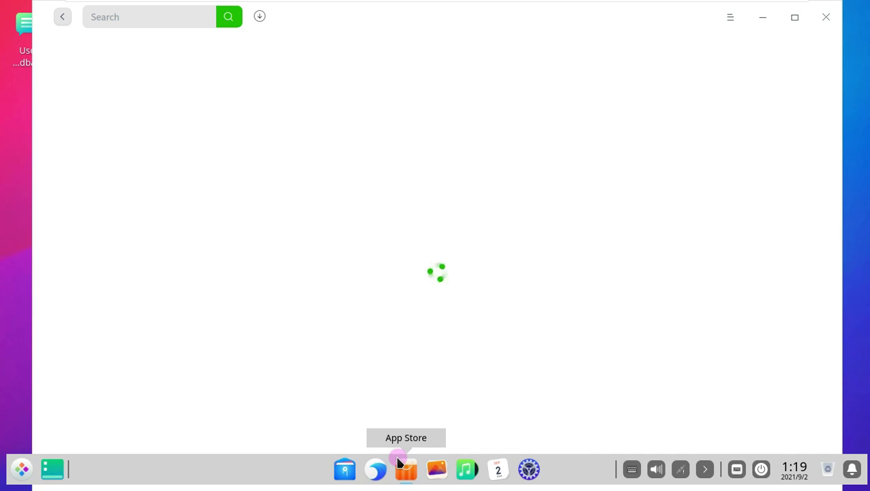